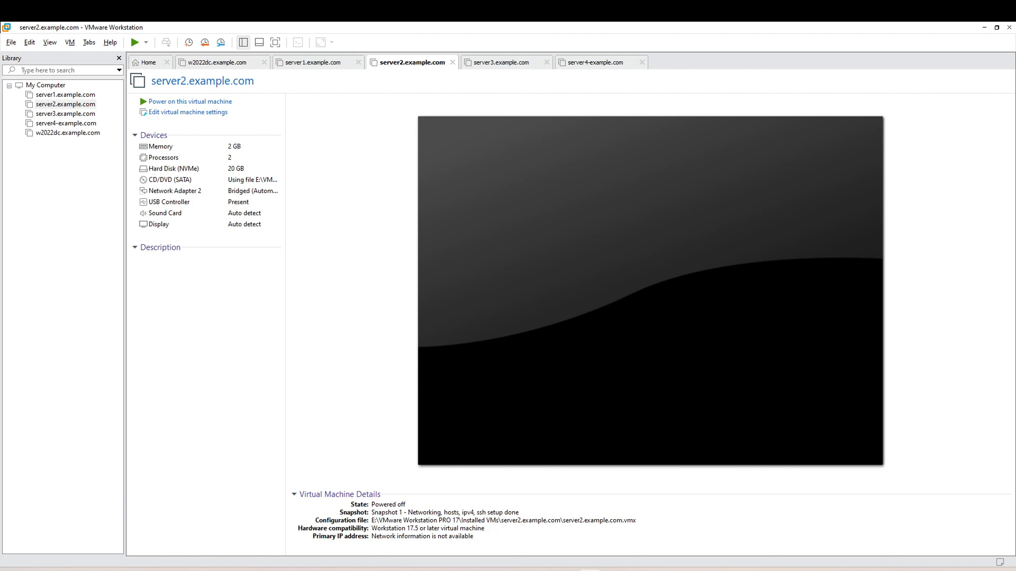
- Power on the server2.example.com virtual machine
left_click(171, 345)
left_click(65, 104)
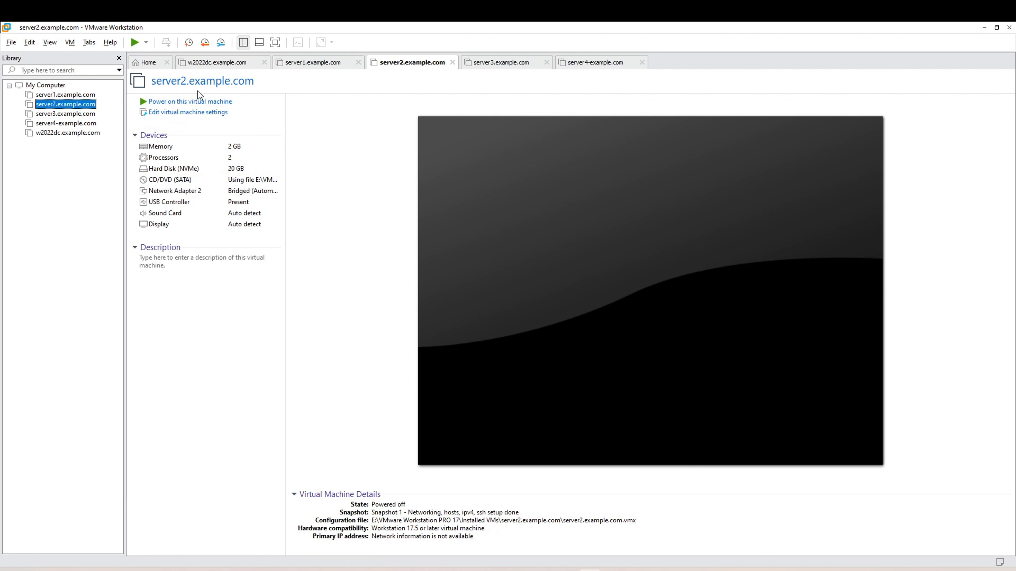
left_click(214, 103)
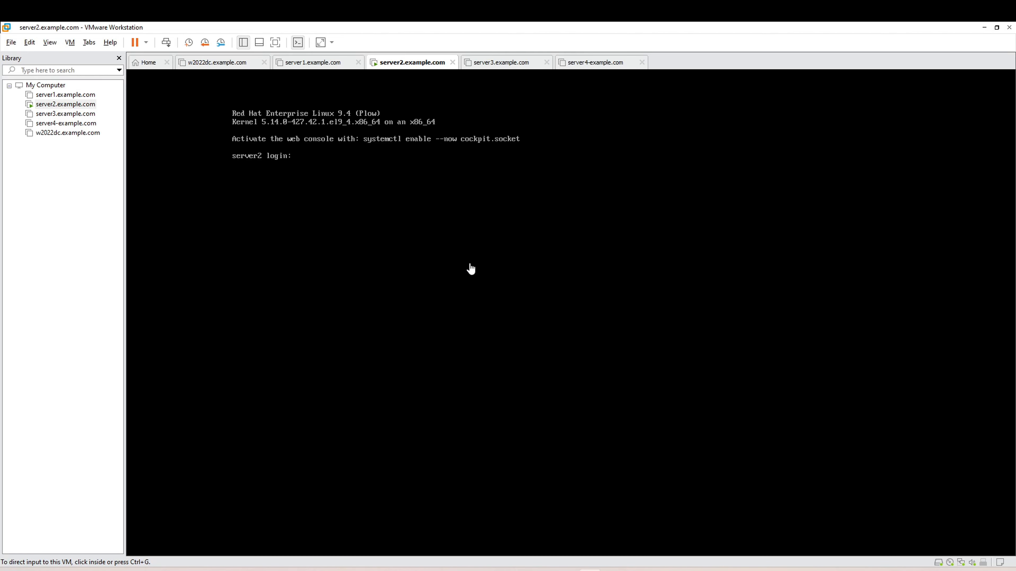
- Power off the server2.example.com virtual machine
right_click(82, 106)
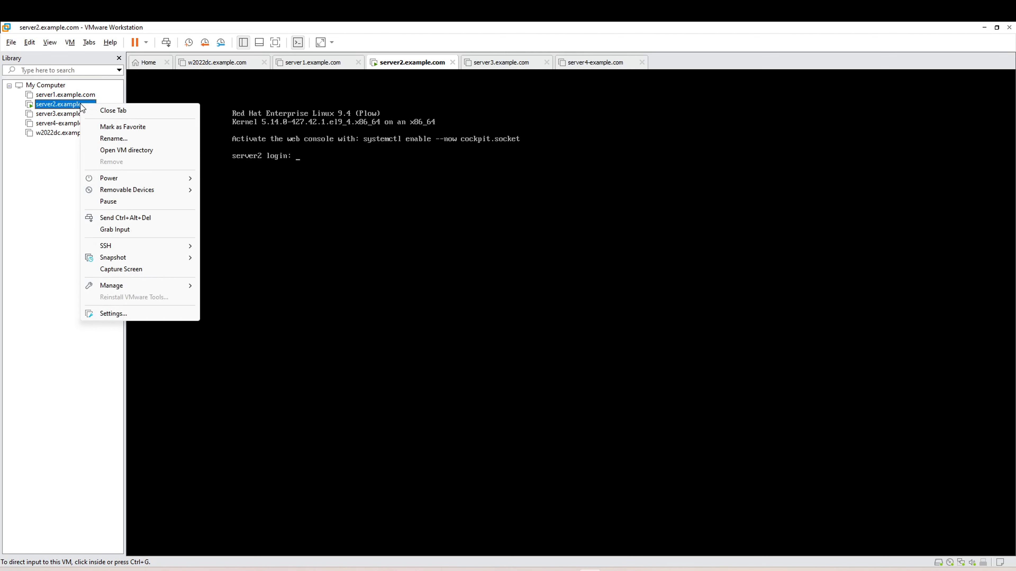
mouse_move(180, 179)
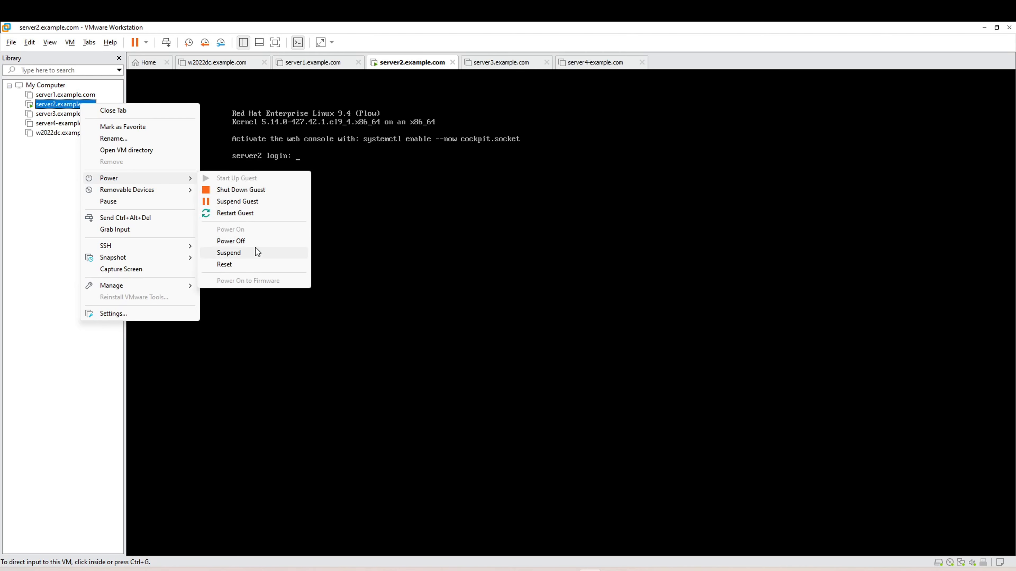
left_click(254, 241)
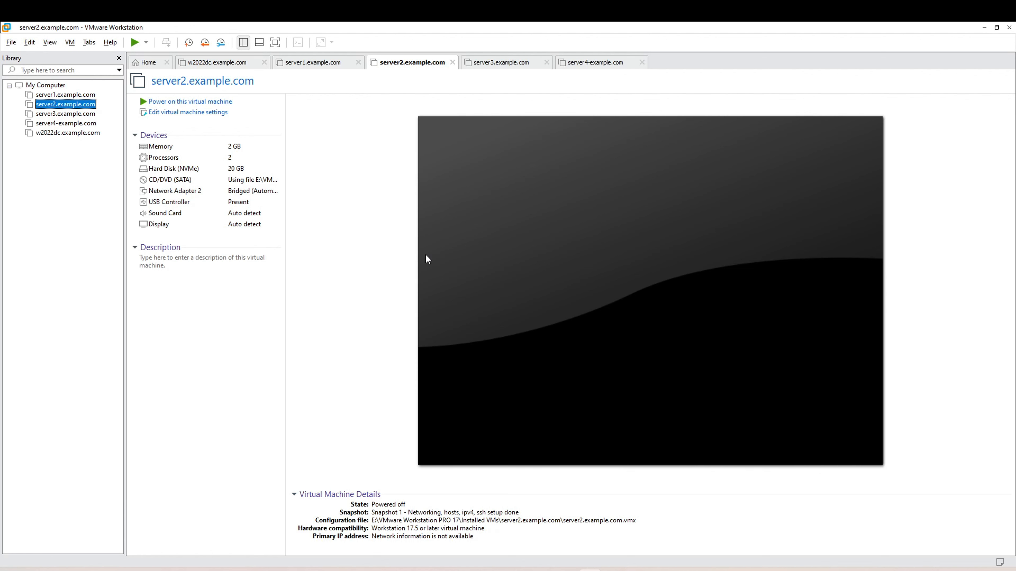
- Check the working directory of server2.example.com in the general options of its virtual machine settings, and close the settings without changes
right_click(72, 107)
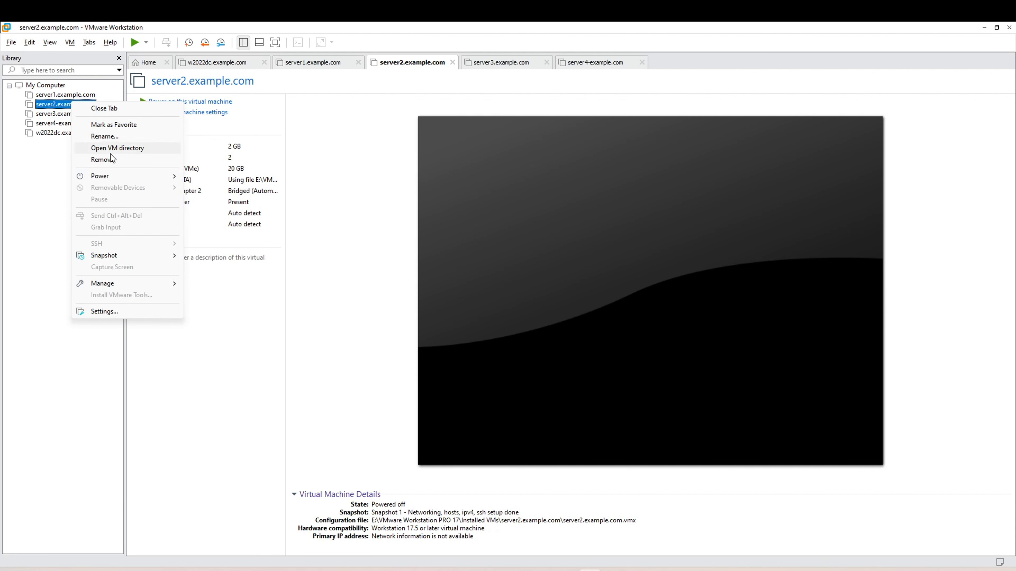
left_click(158, 316)
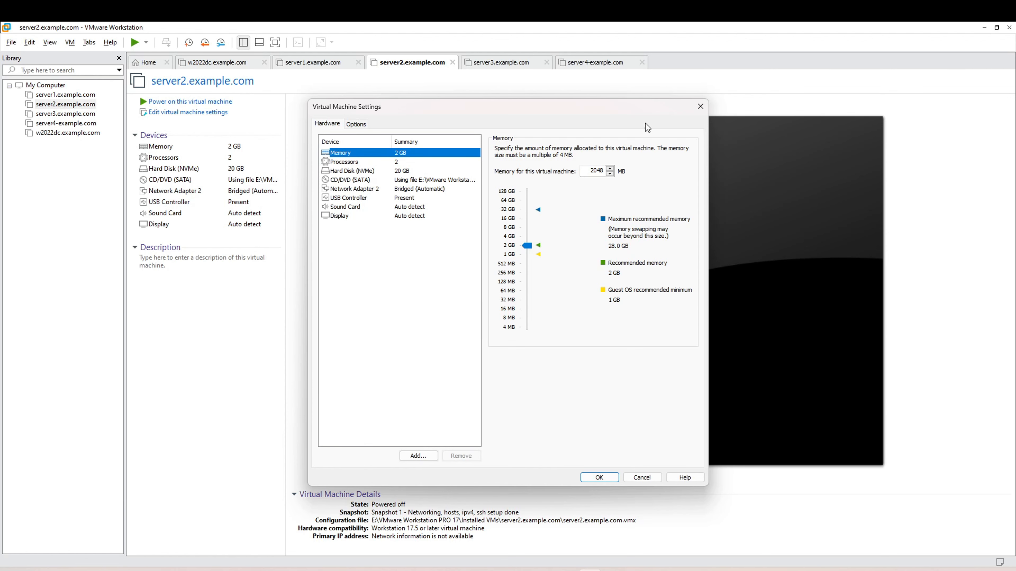
left_click(700, 106)
right_click(66, 104)
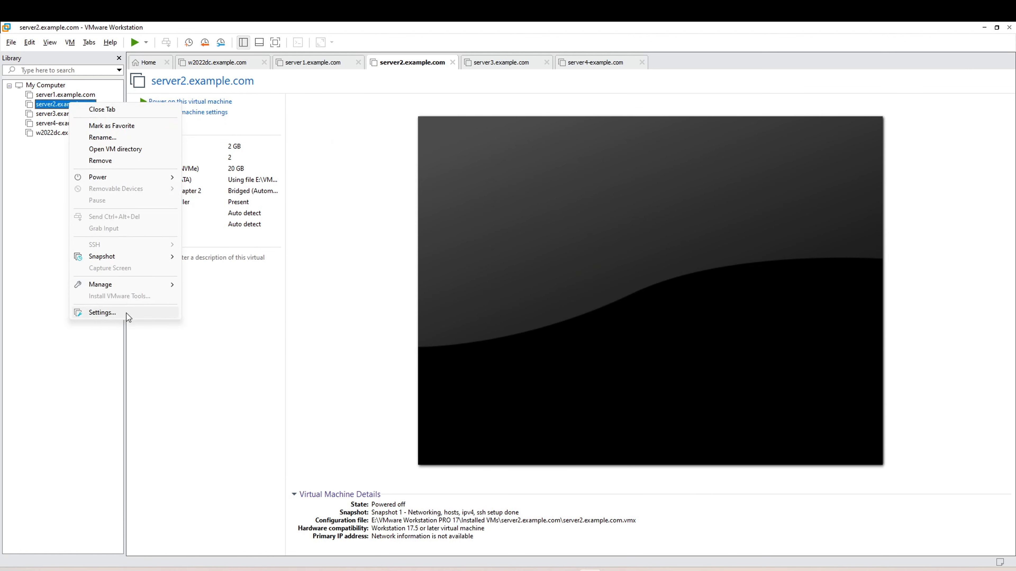
left_click(118, 313)
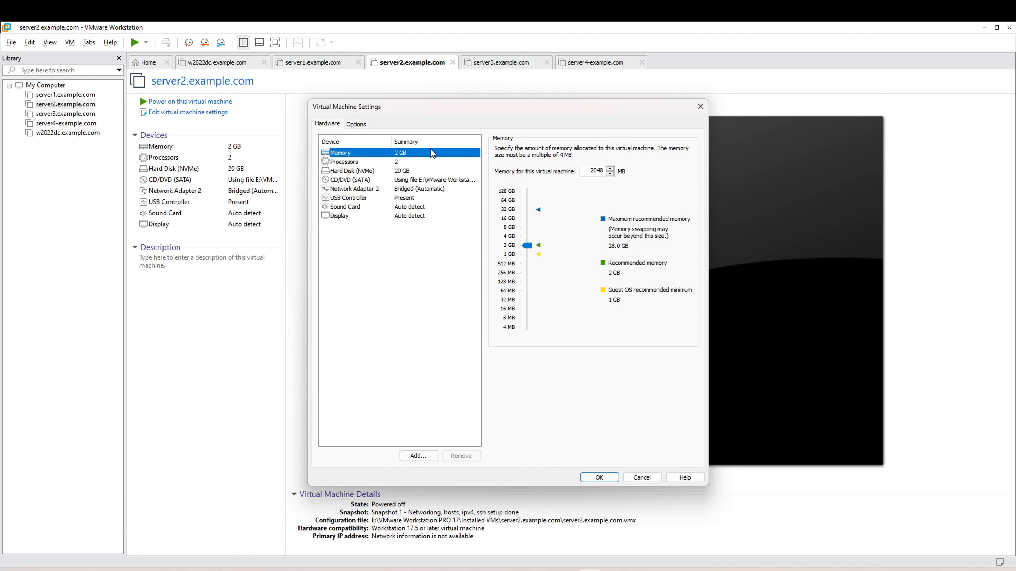
left_click(363, 126)
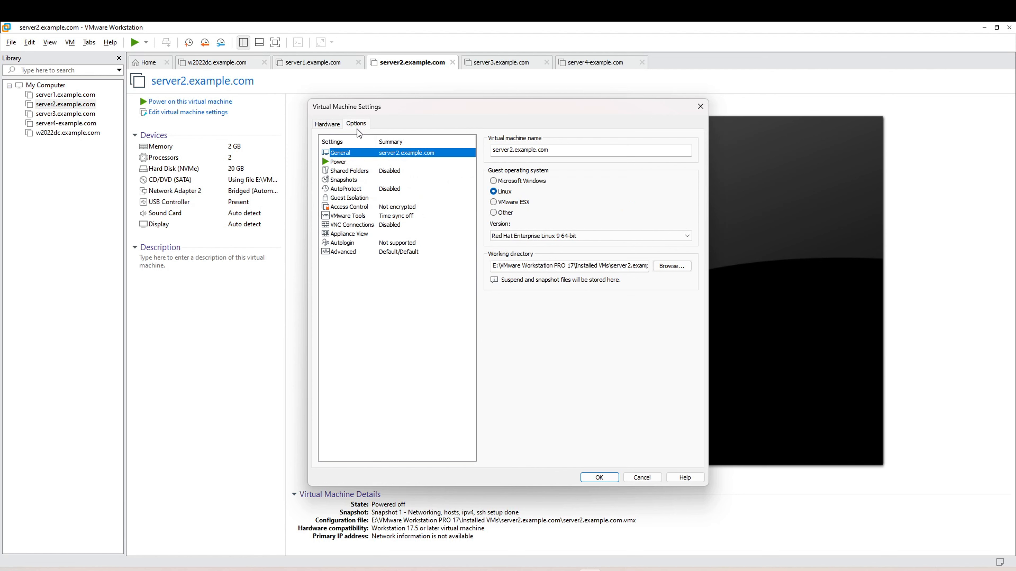
left_click(387, 161)
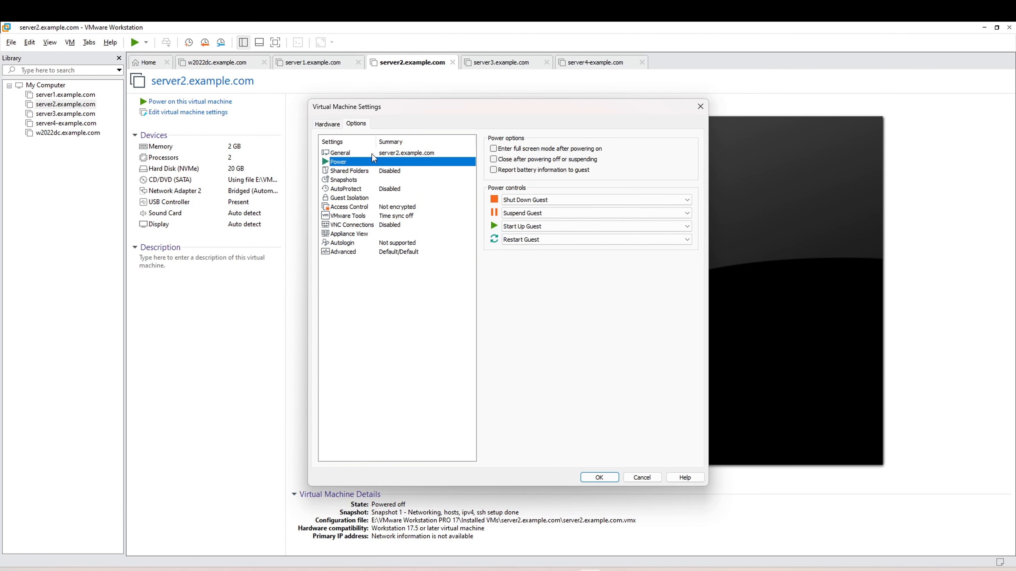
left_click(362, 155)
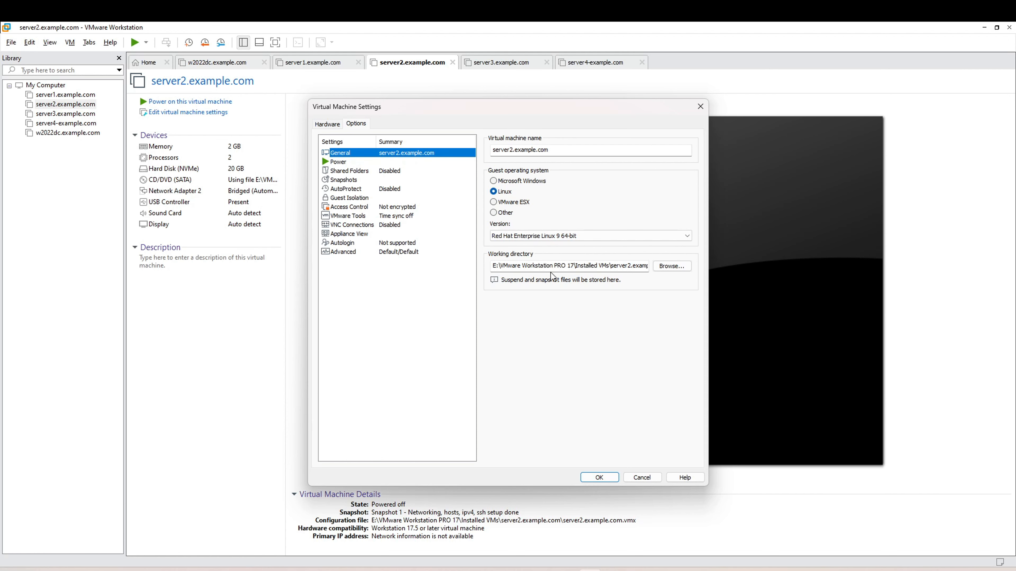
left_click_drag(548, 266, 698, 272)
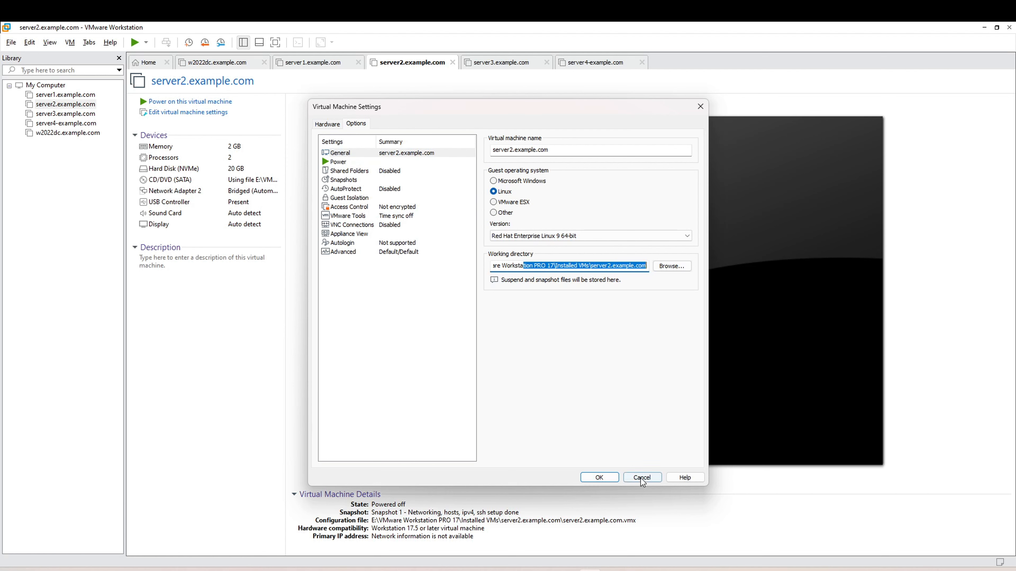
left_click(590, 265)
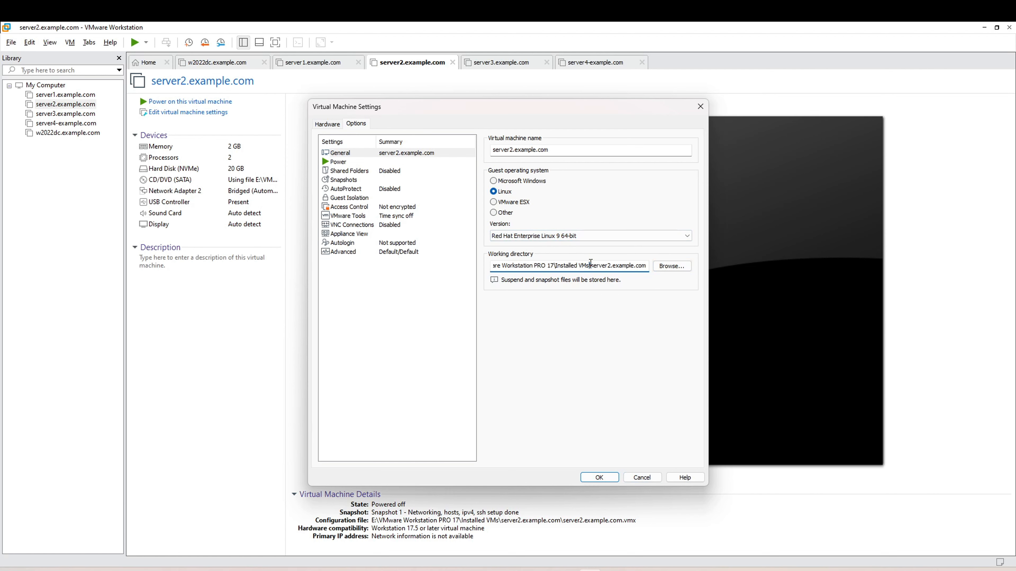
left_click(642, 478)
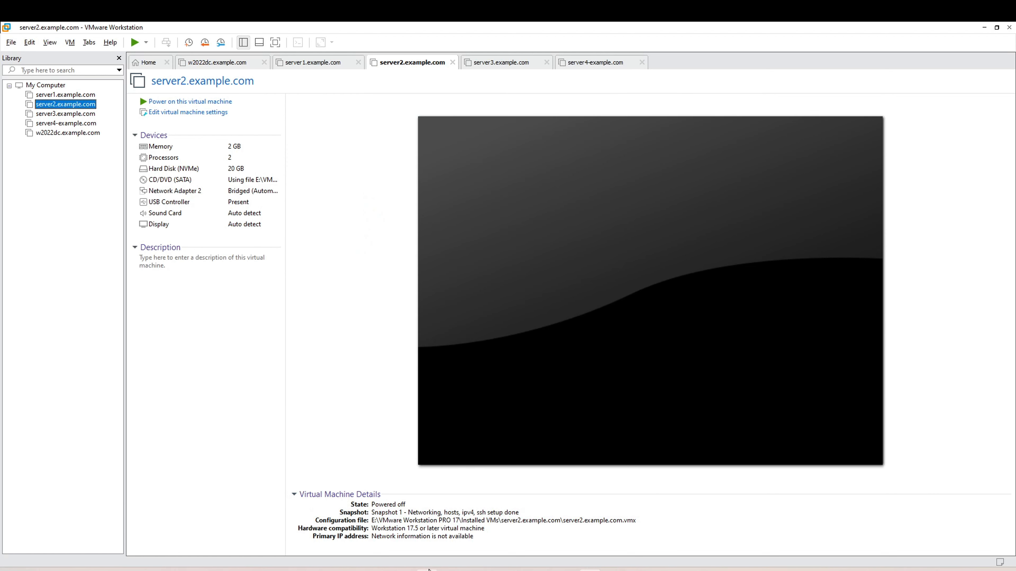
- Switch to File Explorer, close the OBS recordings tab and open the server2.example.com folder inside Installed VMs
left_click(430, 562)
left_click(244, 34)
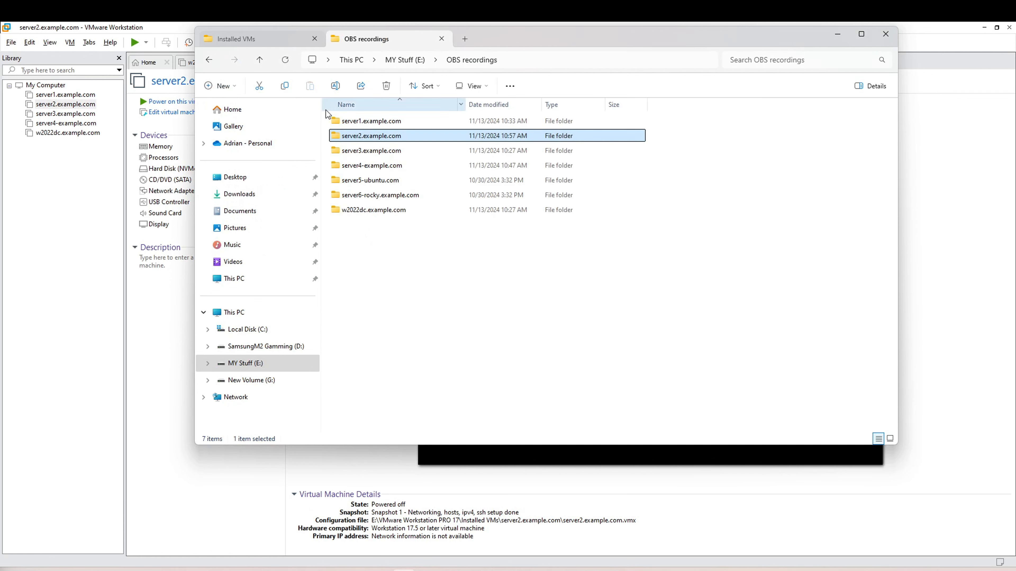
left_click(421, 332)
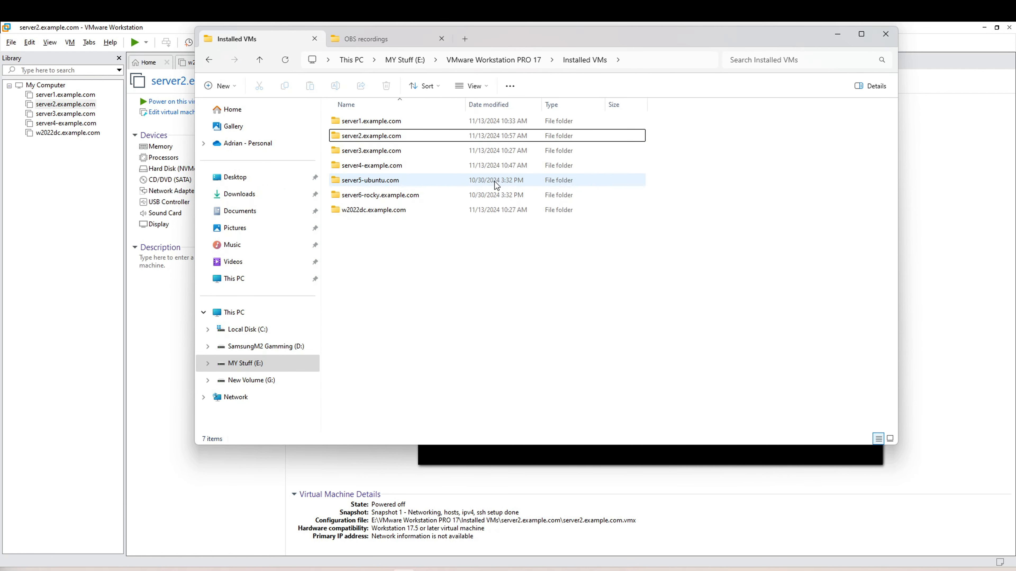
left_click(443, 39)
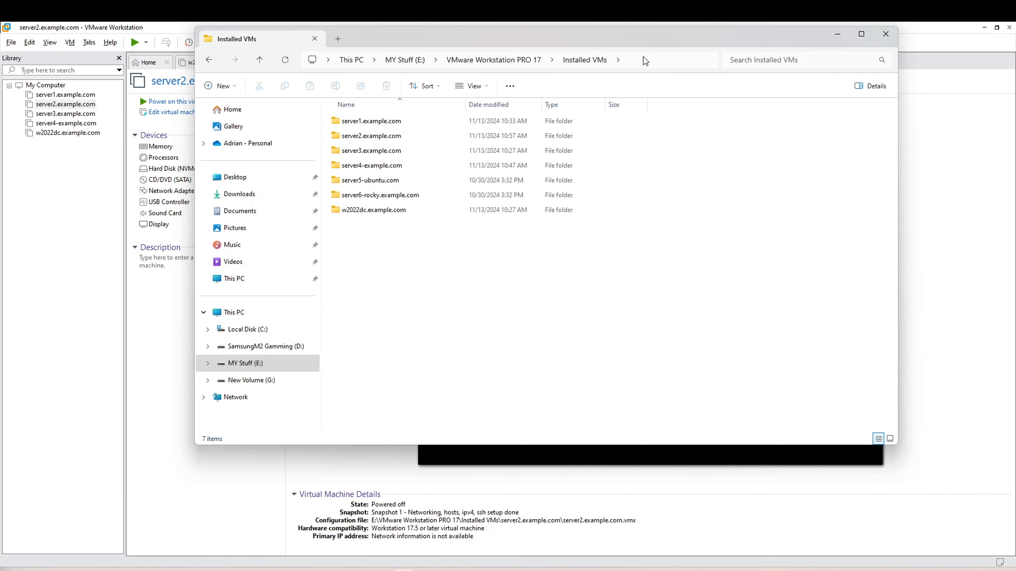
double_click(408, 145)
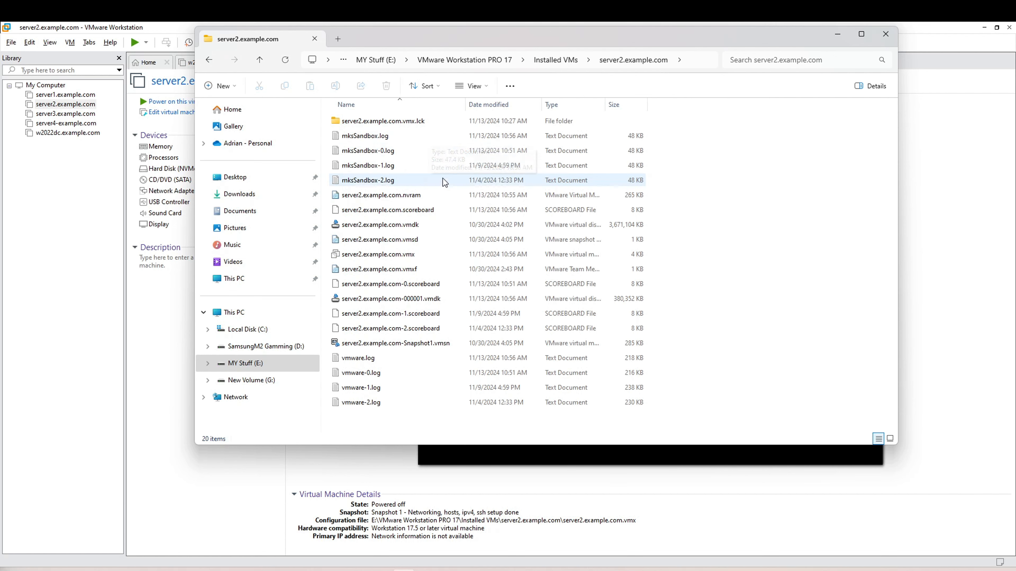
- Search the server2.example.com folder for .vmx and select the server2.example.com.vmx configuration file
left_click(424, 254)
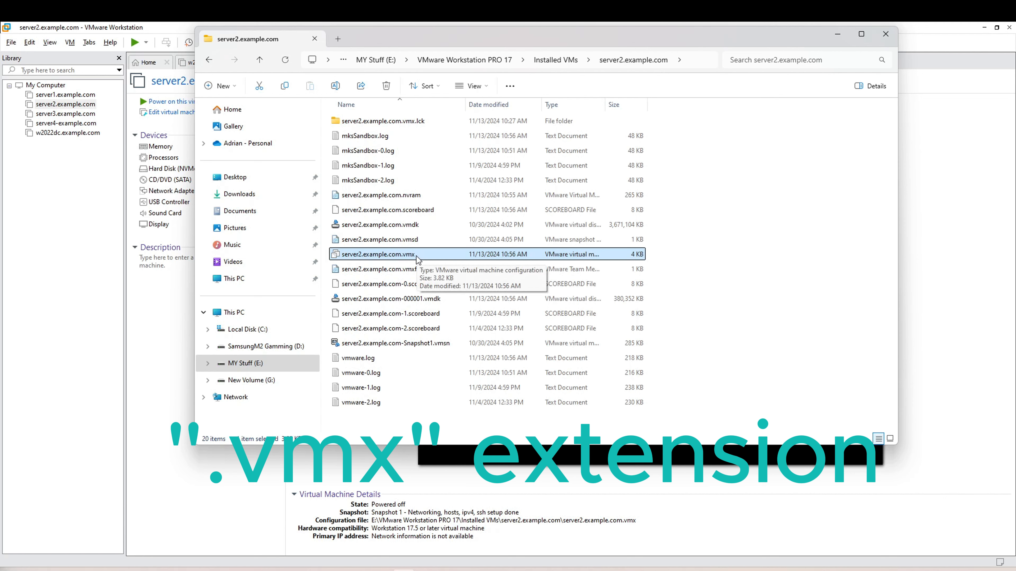
left_click(790, 56)
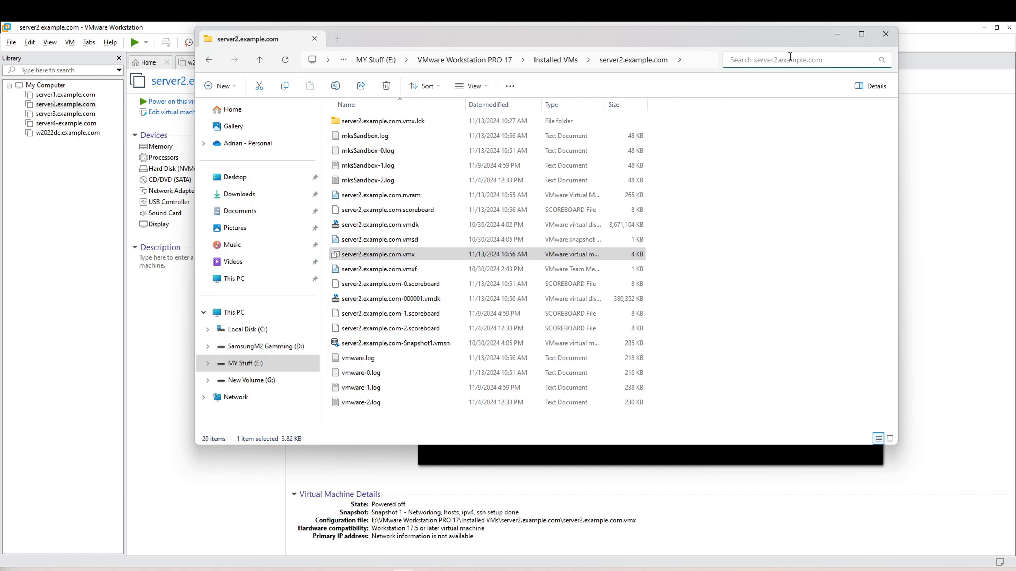
type(".vmx")
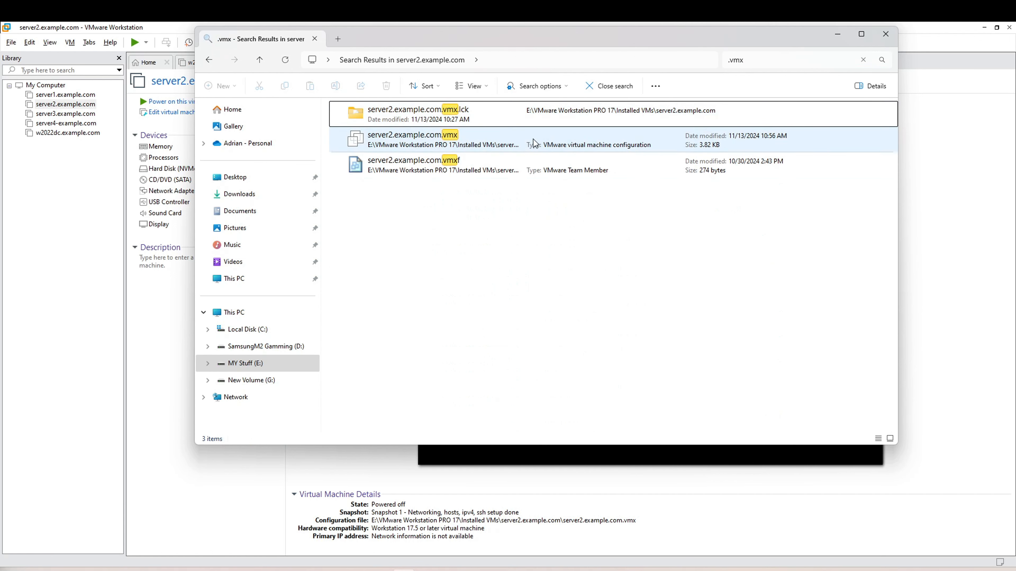
left_click(460, 120)
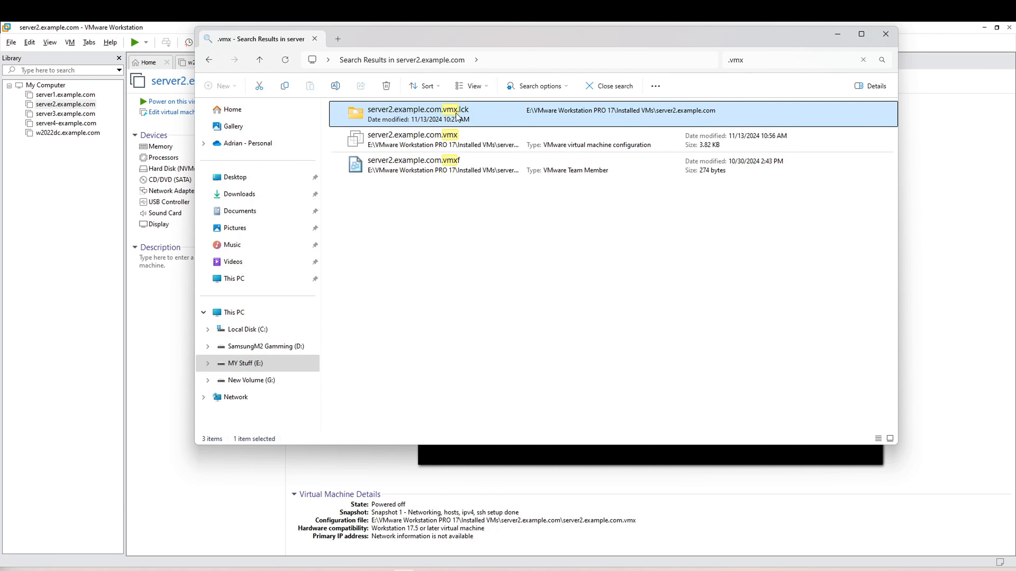
left_click(462, 167)
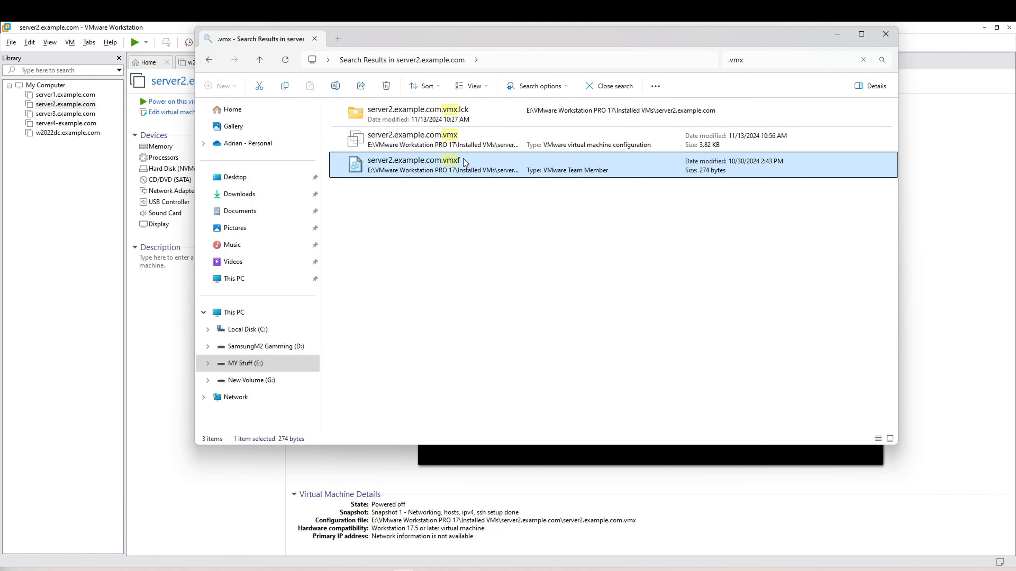
left_click(492, 125)
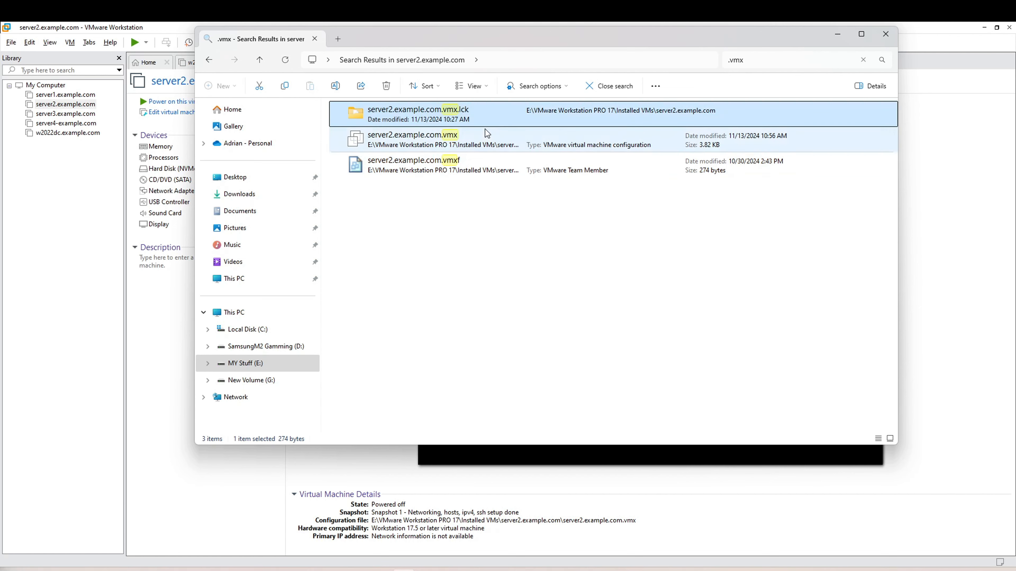
left_click(485, 161)
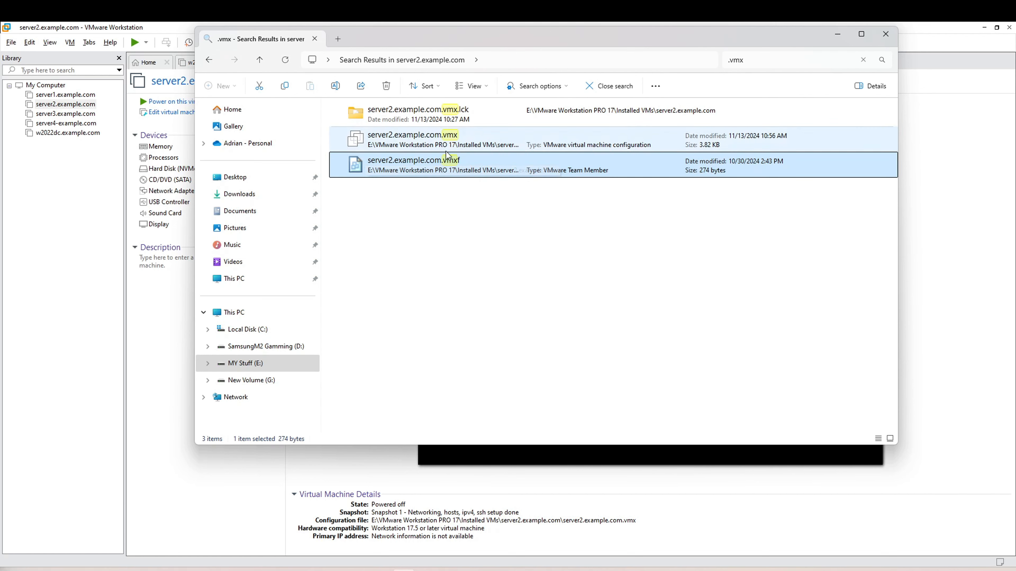
left_click(467, 124)
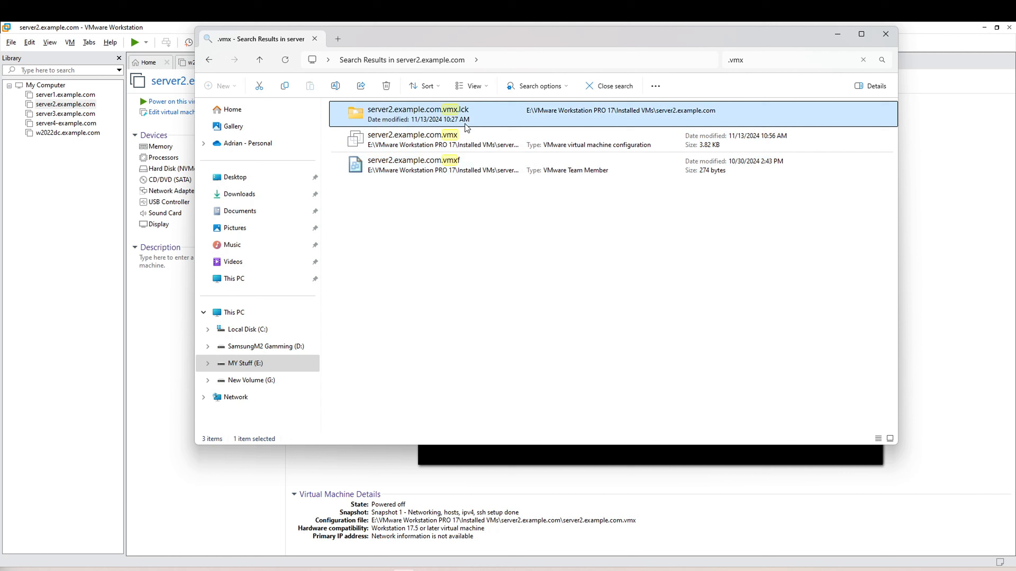
left_click(473, 140)
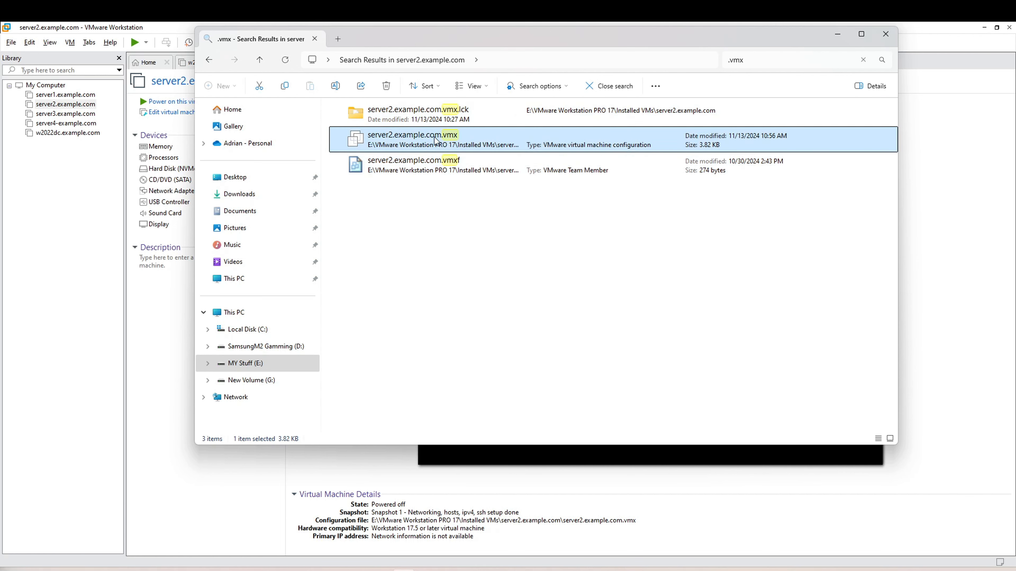
- Open server2.example.com.vmx for editing in Notepad and maximize its window
right_click(460, 141)
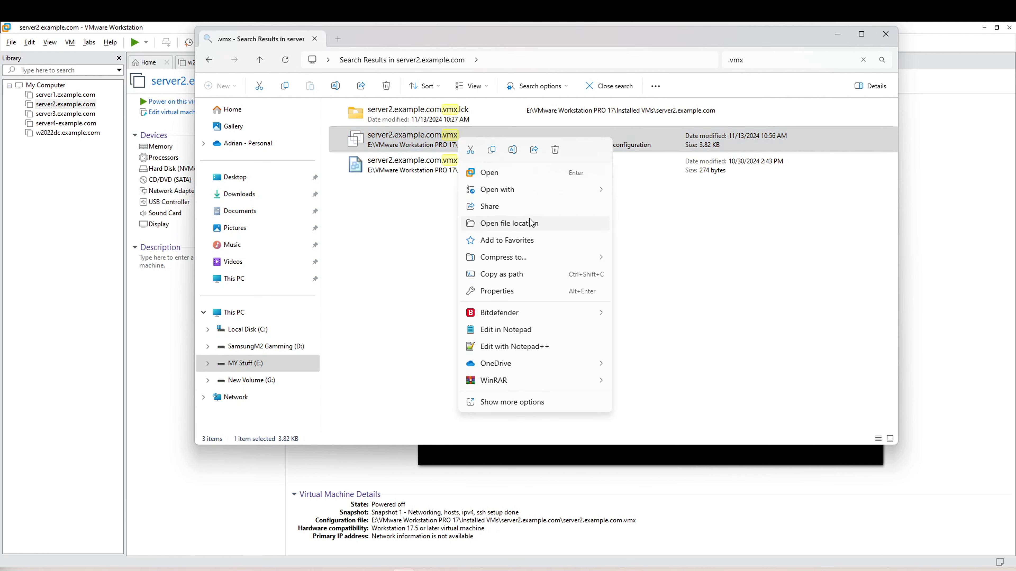
left_click(530, 337)
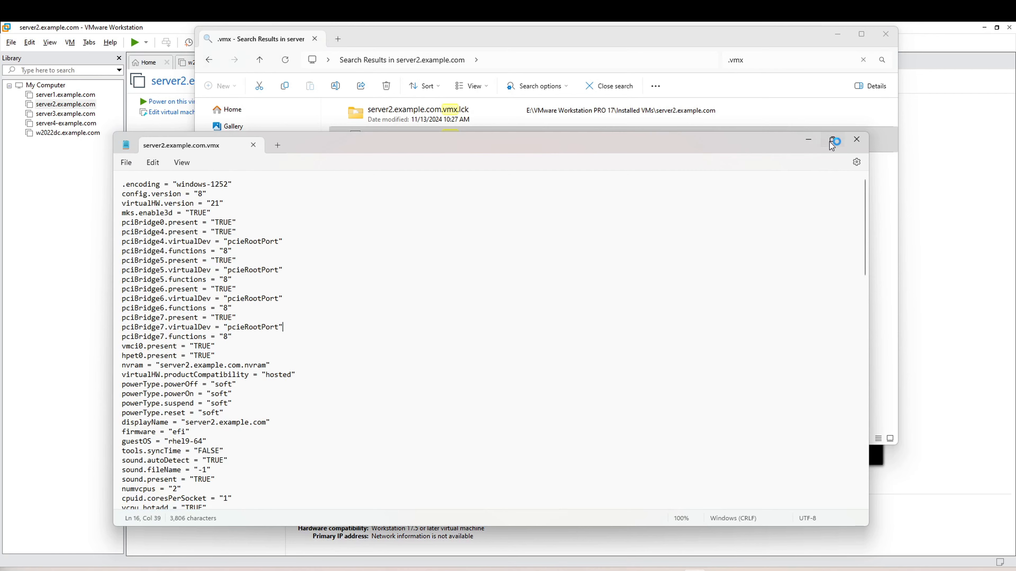
left_click(831, 140)
- Add several blank lines at the end of server2.example.com.vmx and place the cursor directly below the usb:0.parent line
left_click_drag(1013, 82, 1013, 382)
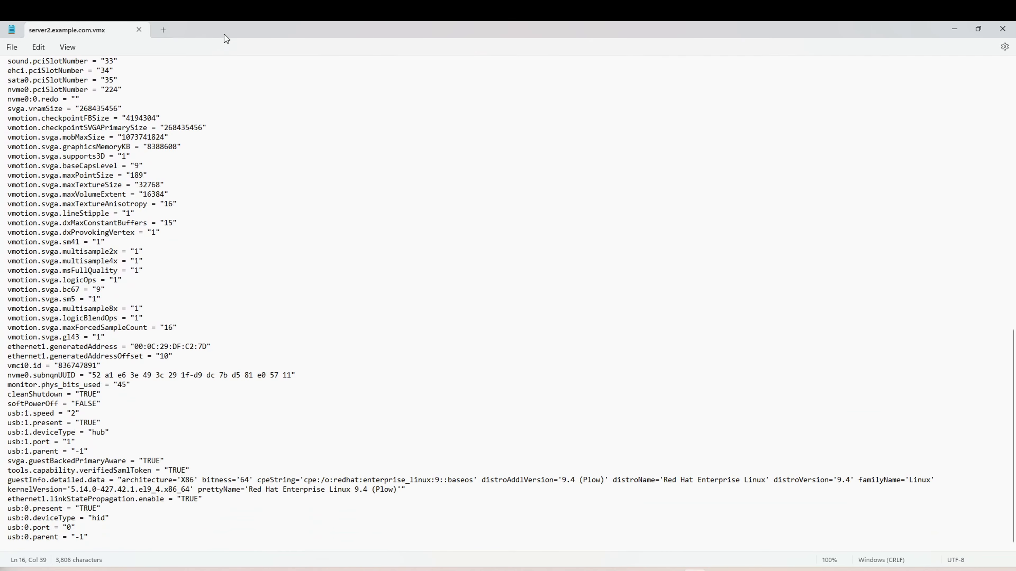
scroll(990, 169, "up", 16)
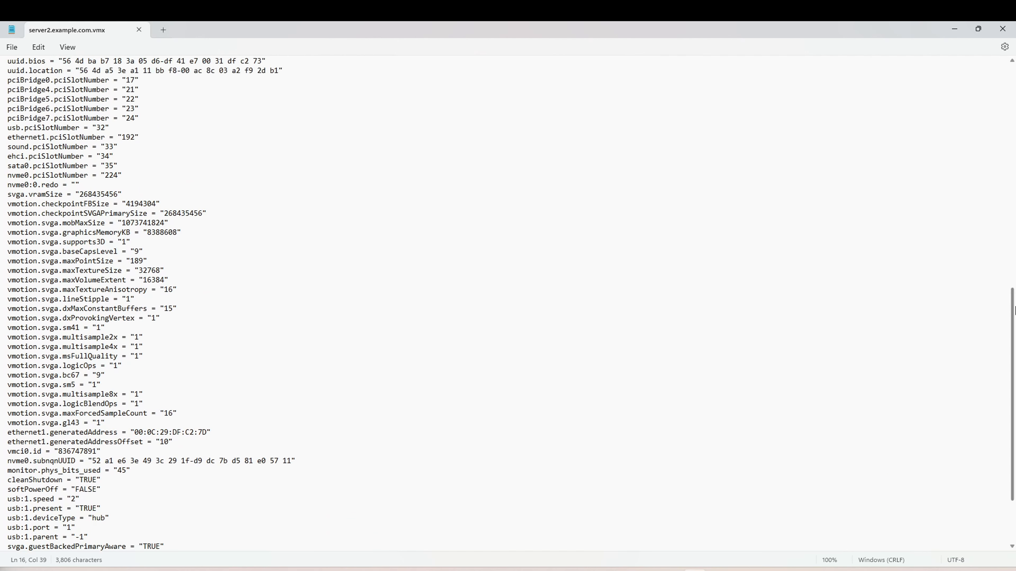
left_click_drag(989, 149, 1003, 320)
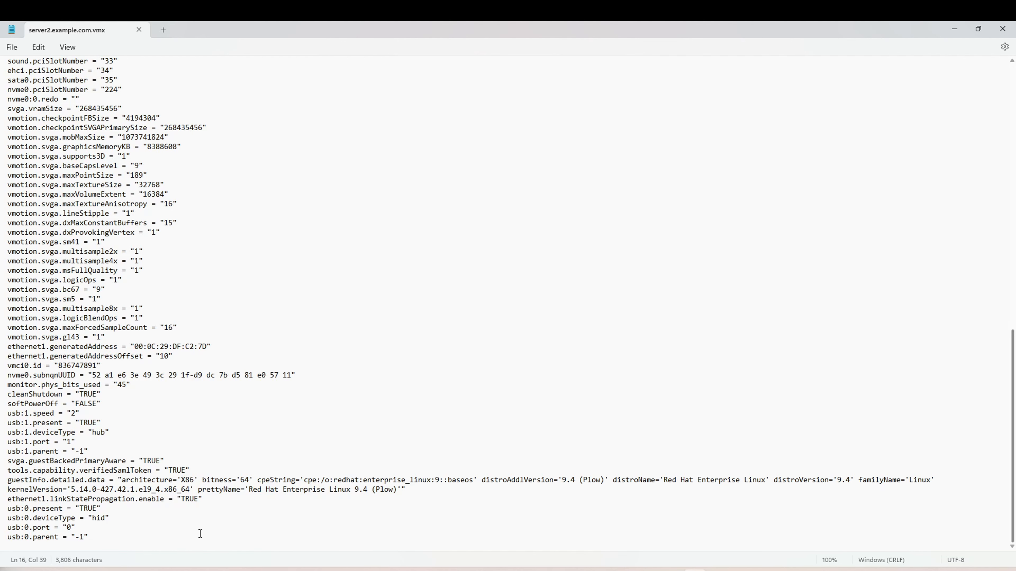
left_click(192, 545)
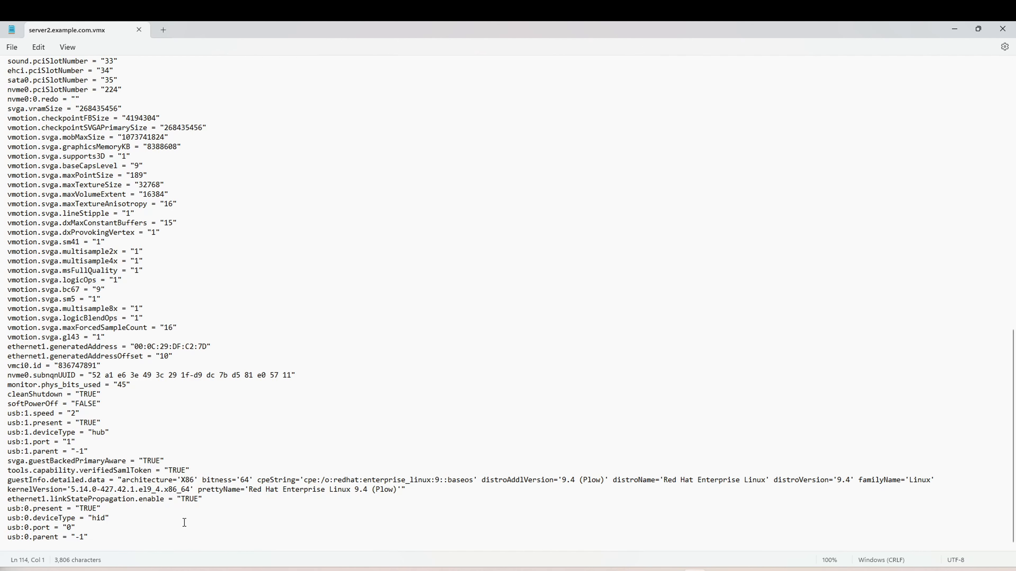
key("Return")
key("Return")
key("Return")
key("Return")
key("Return")
key("Return")
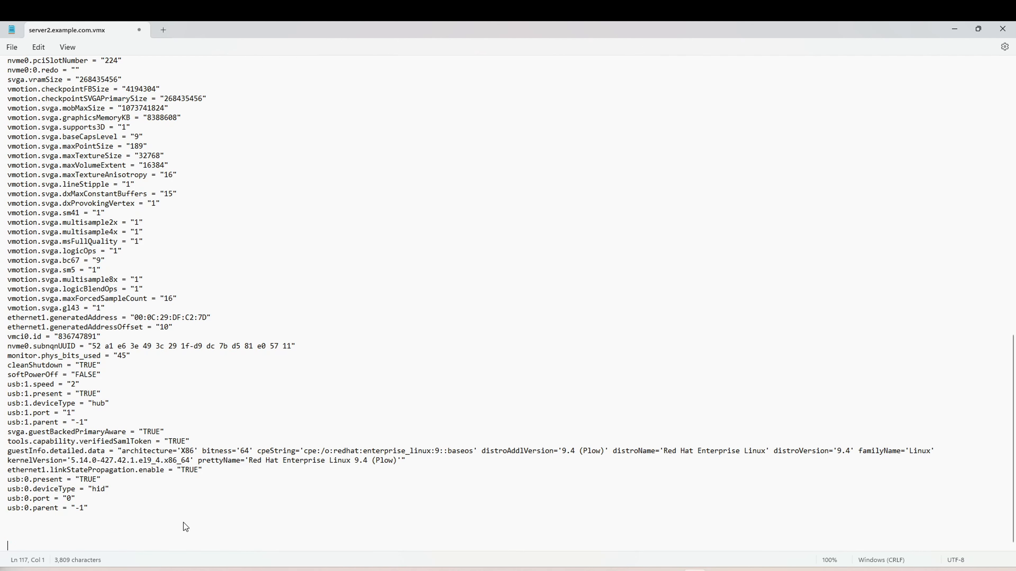
left_click(10, 488)
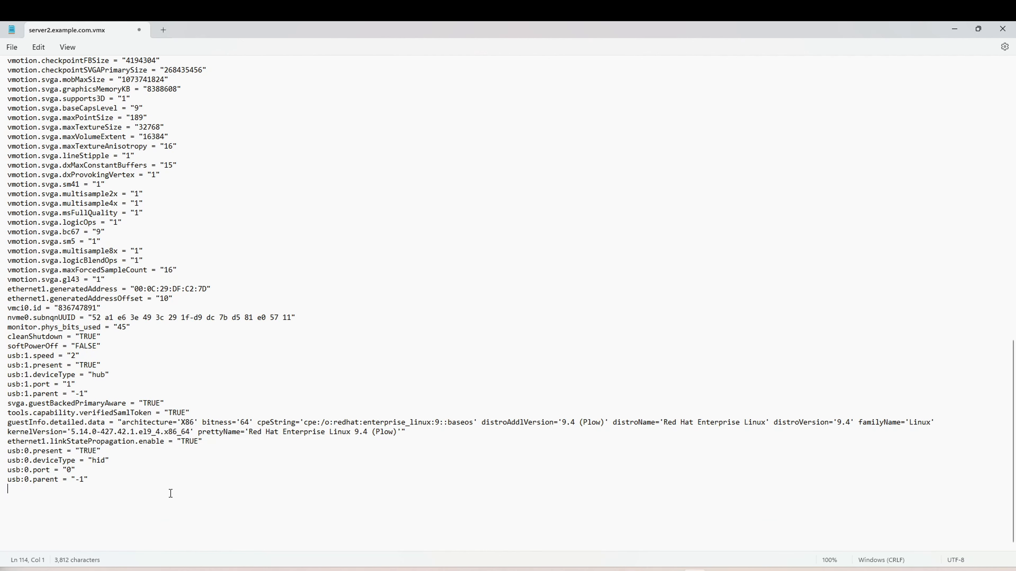
- Enter bios.bootDelay = "10000" on the empty line below usb:0.parent
type("bios")
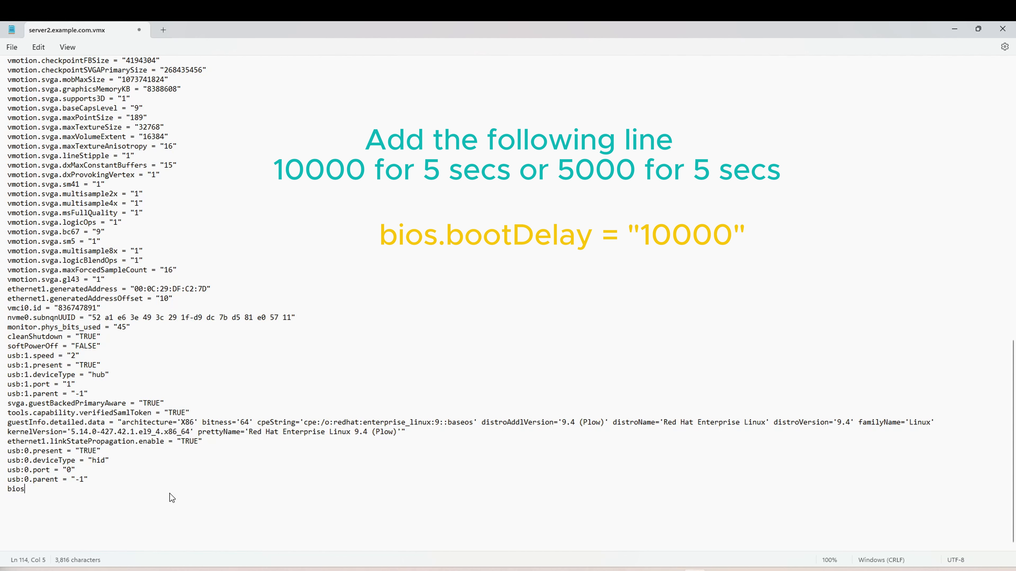
type(".bootDe")
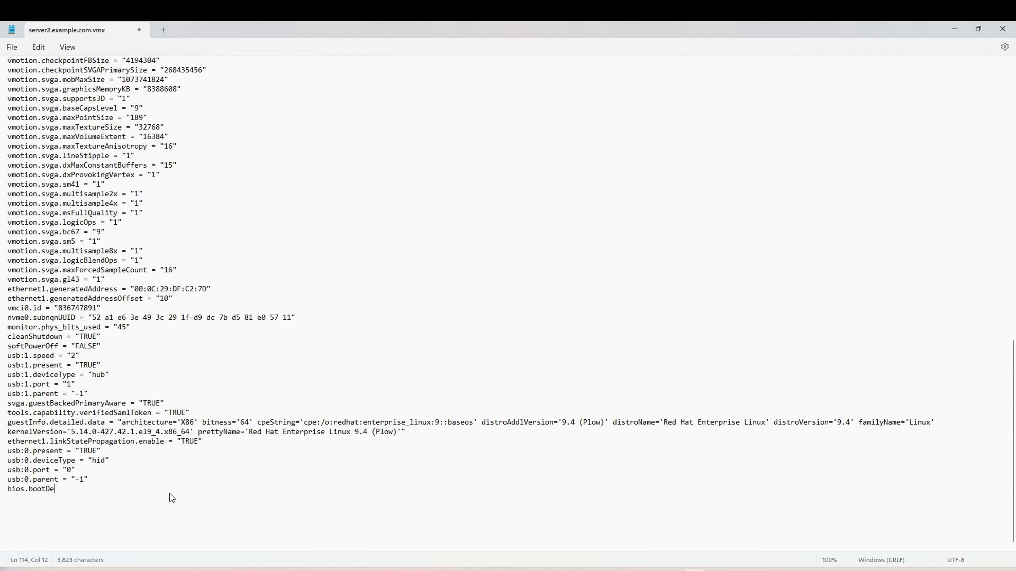
type("lay")
type("= \"\"")
key("Left")
type("1000")
key("Left")
key("Left")
key("Left")
type("0")
key("Right")
key("Right")
left_click_drag(83, 490, 98, 493)
left_click(129, 489)
- Save the changes to server2.example.com.vmx and close Notepad
left_click(12, 47)
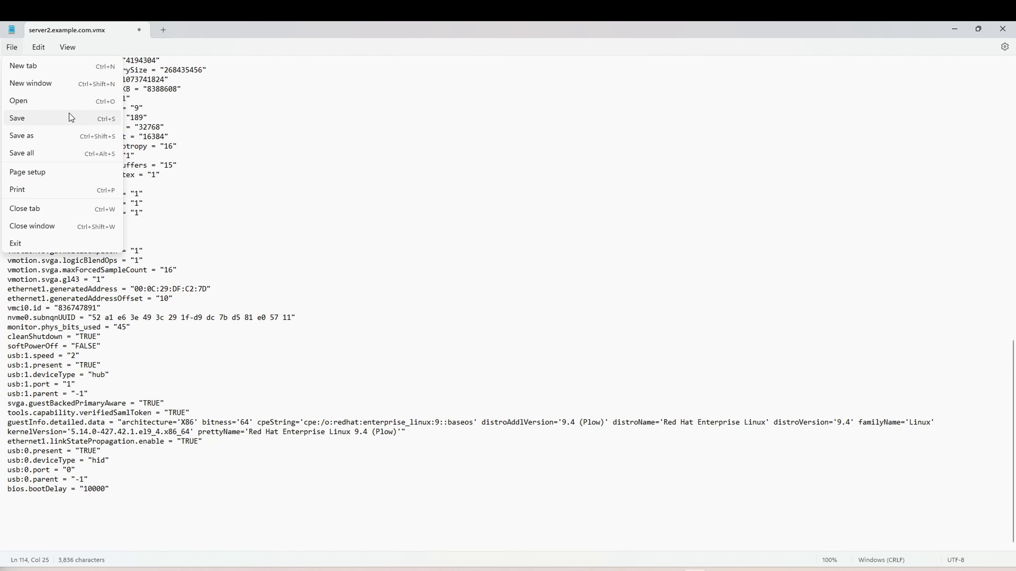
left_click(57, 116)
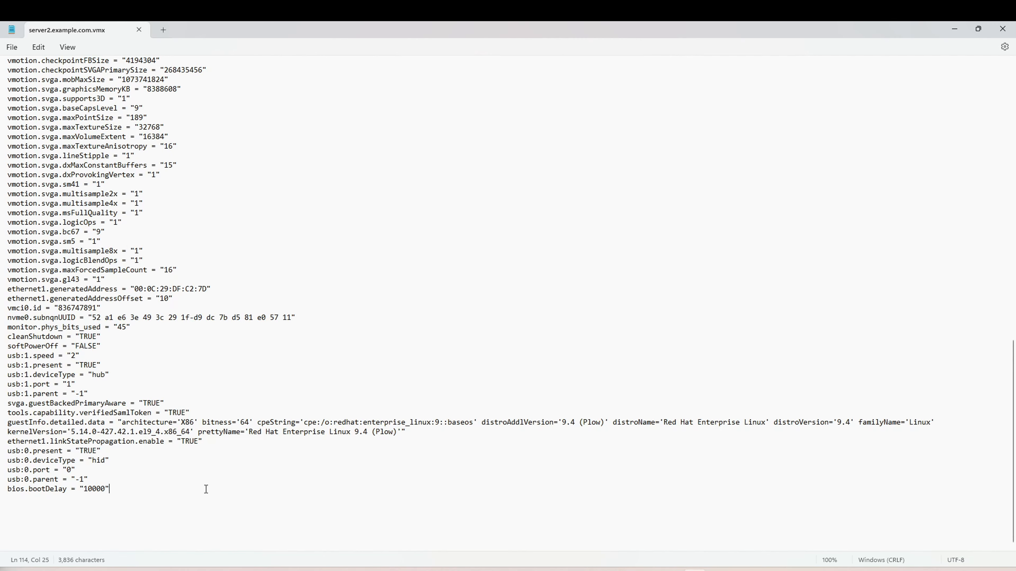
left_click(1007, 27)
- Switch to VMware Workstation, power on server2.example.com with input directed to its console, and release the input once it has booted
left_click(140, 95)
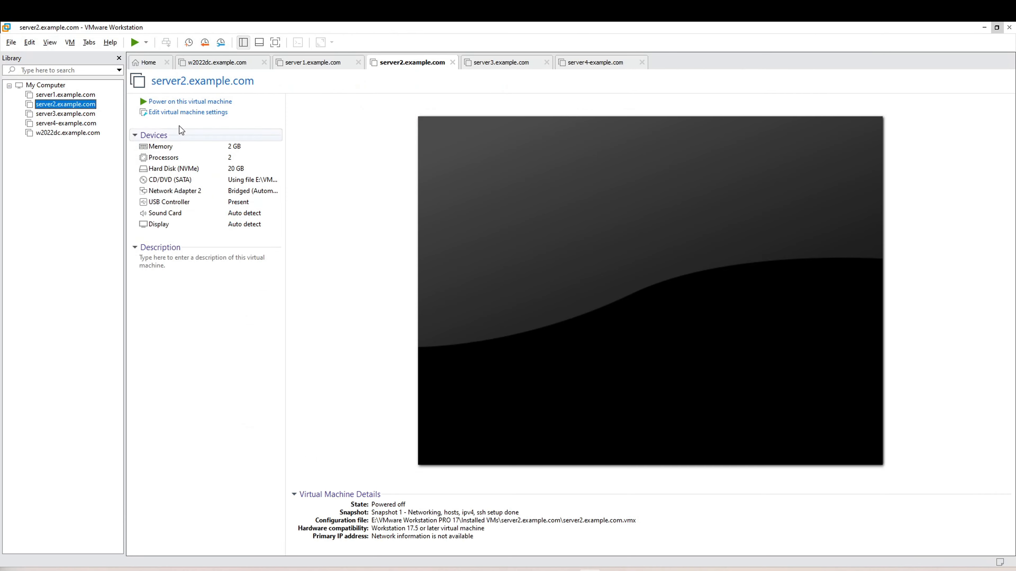
left_click(192, 103)
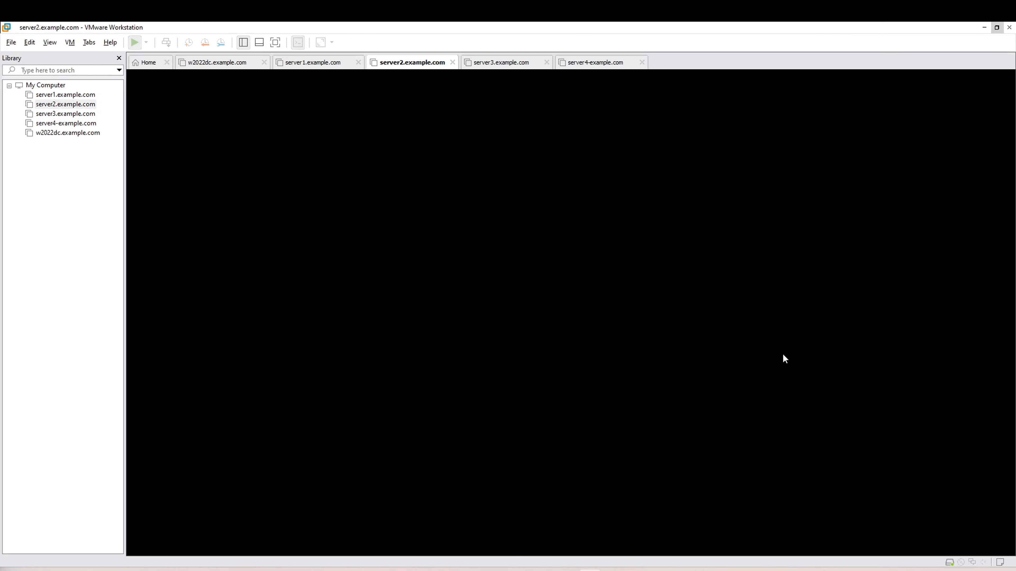
left_click(839, 315)
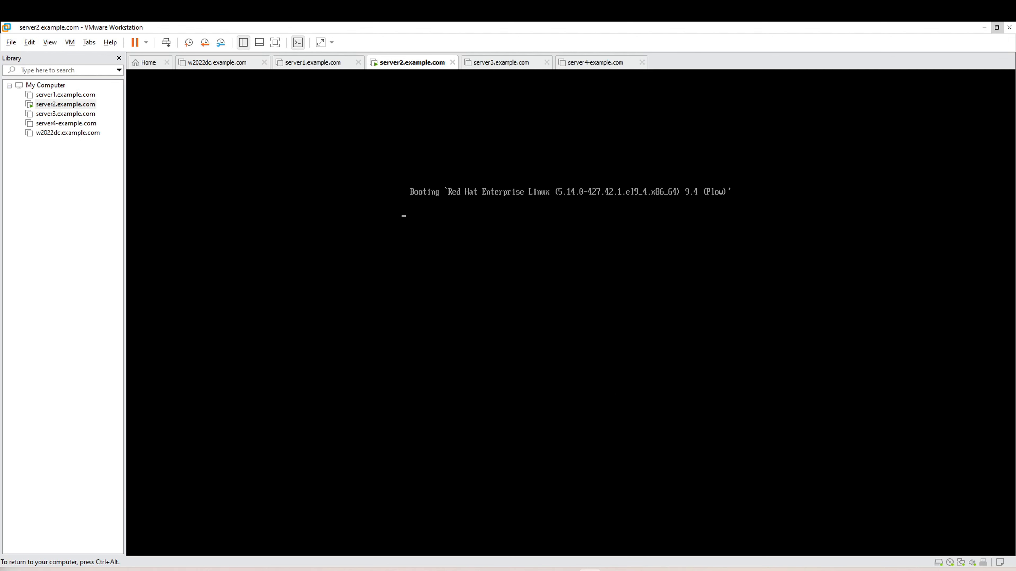
key("ctrl+alt")
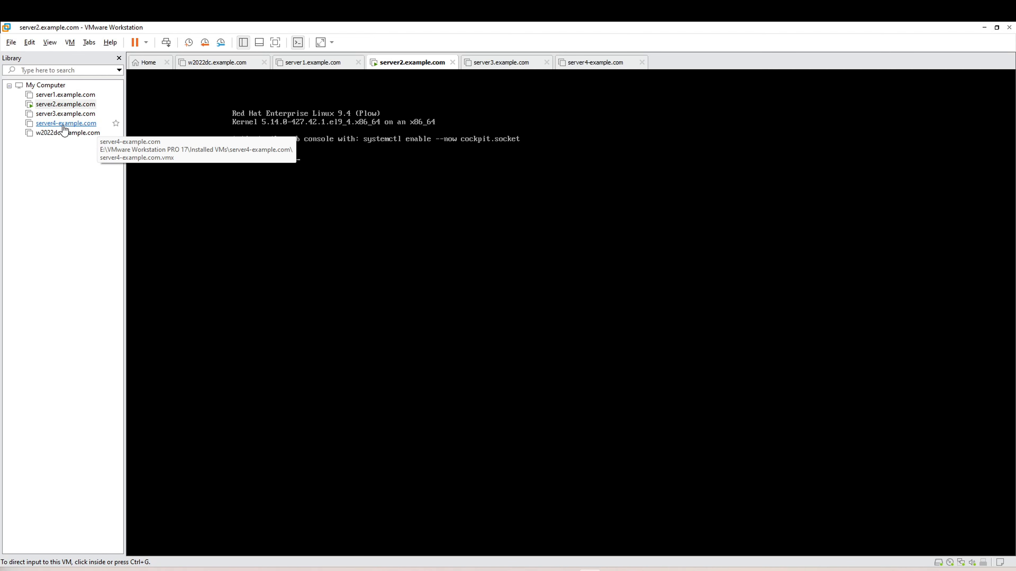
- Select the server4-example.com virtual machine, and in File Explorer open its server4-example.com folder inside Installed VMs
left_click(63, 127)
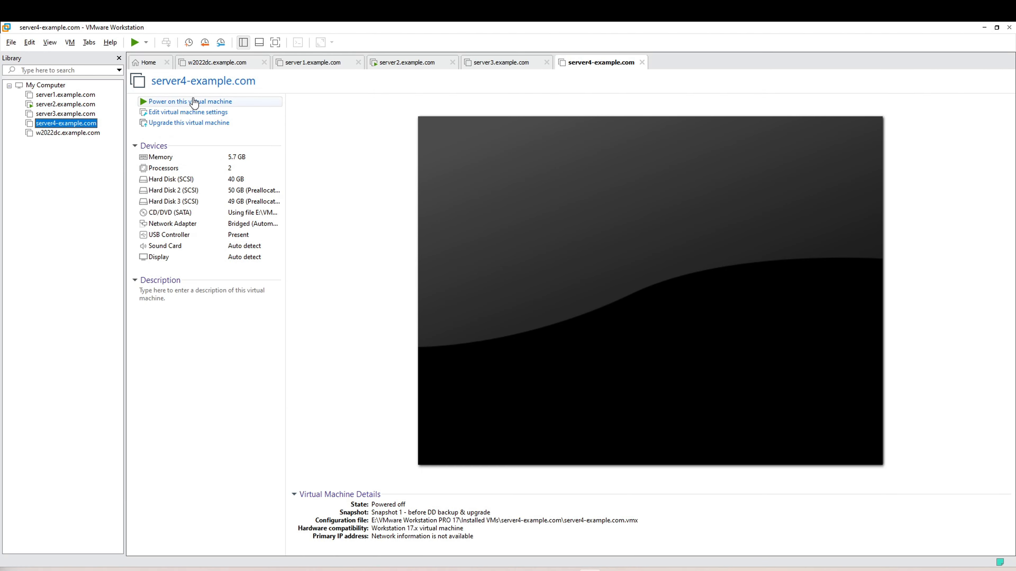
left_click(404, 569)
left_click(447, 302)
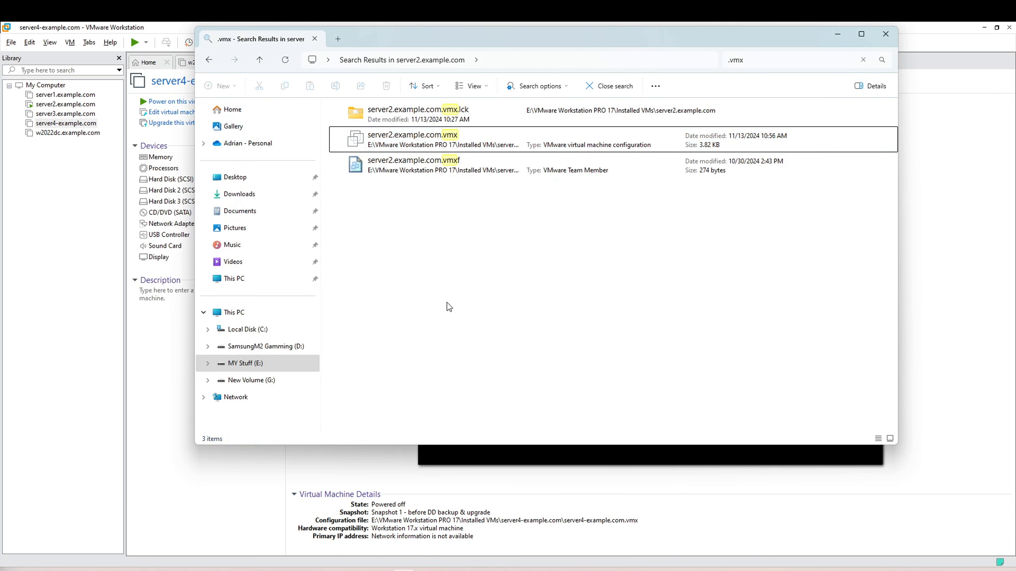
left_click(209, 60)
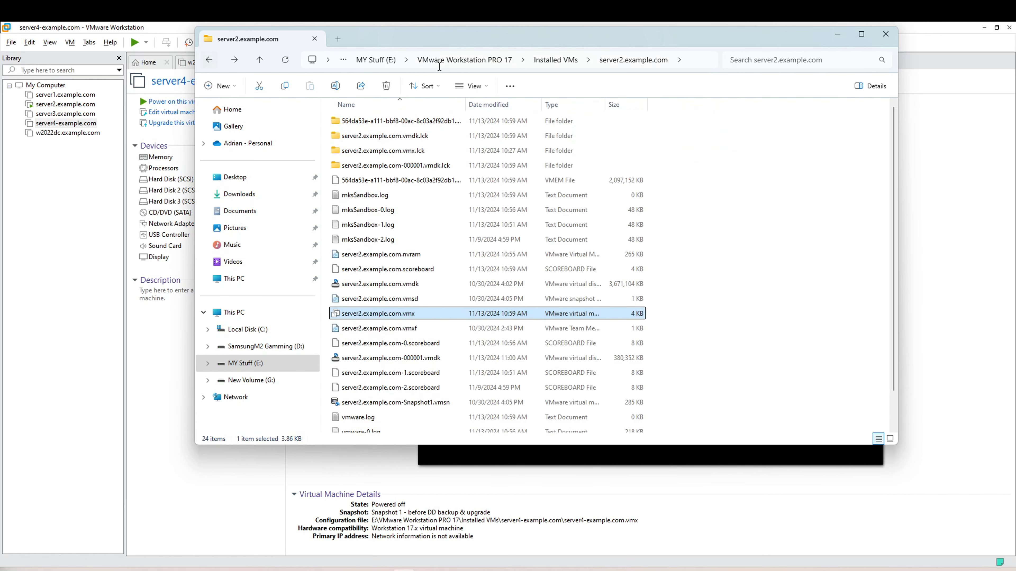
left_click(570, 65)
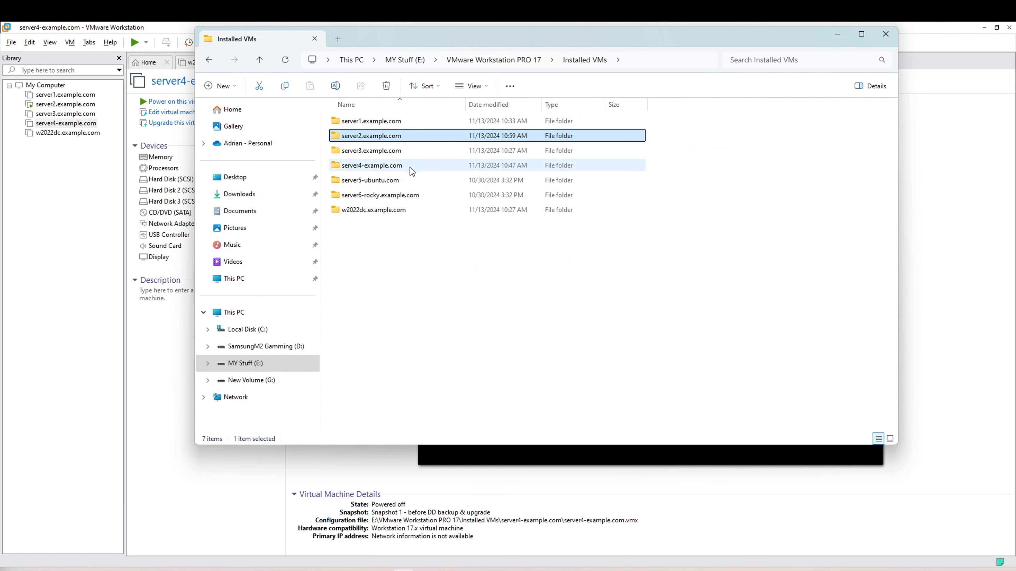
double_click(410, 166)
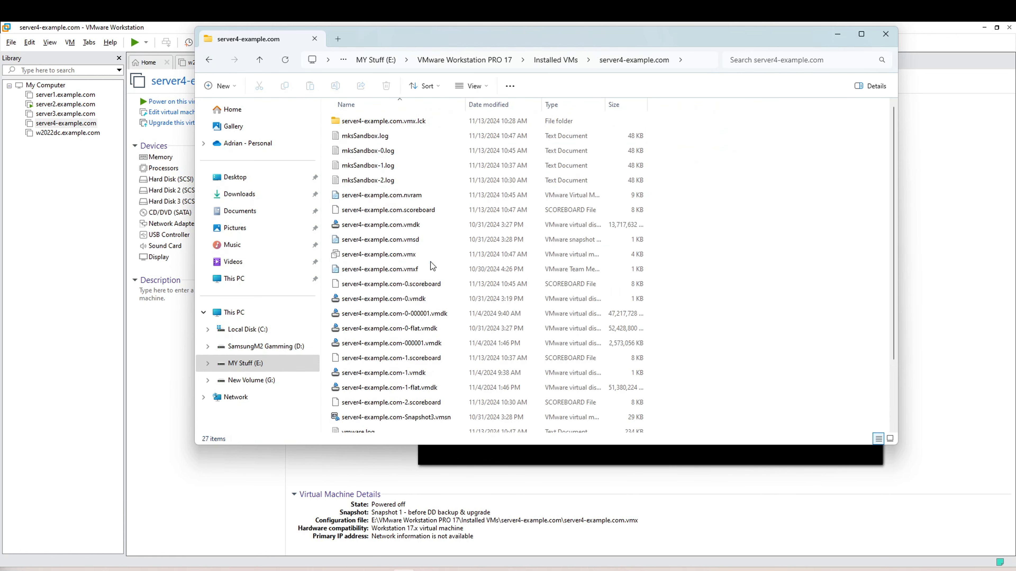
- Open the server4-example.com.vmx configuration file for editing in Notepad
left_click(422, 255)
right_click(422, 254)
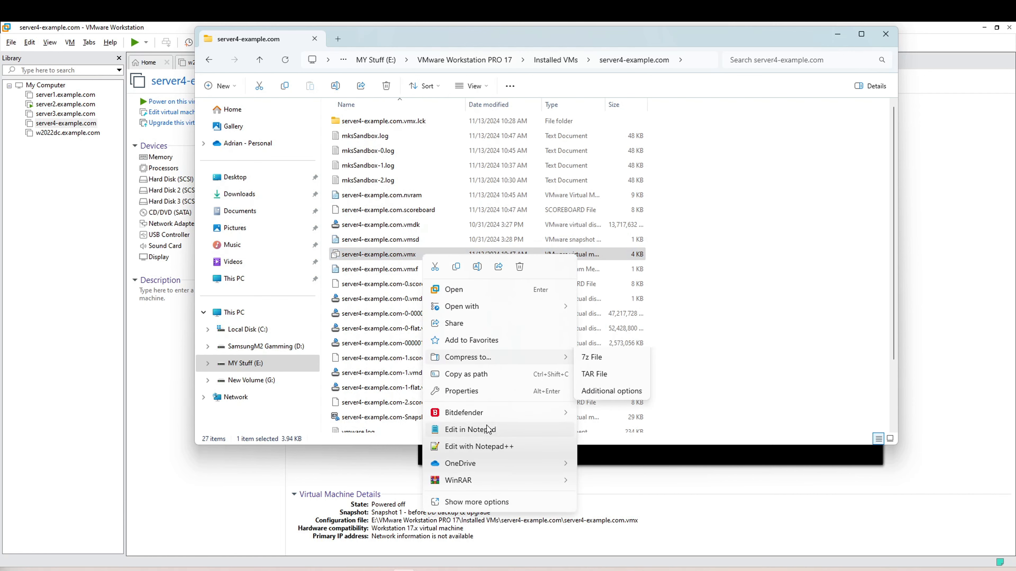
left_click(488, 426)
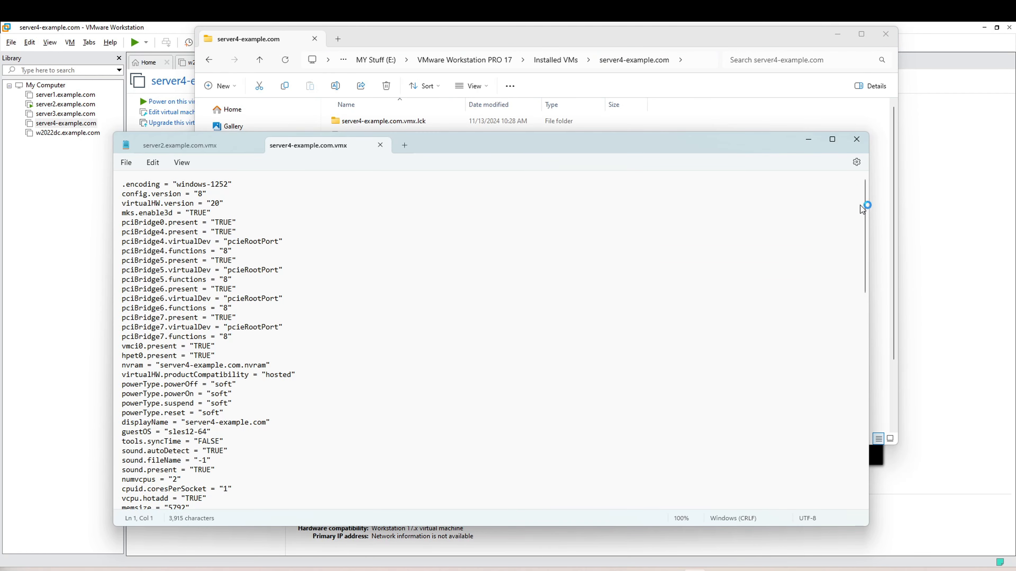
- Append bios.bootDelay = "10000" as a new last line of server4-example.com.vmx, and save and close the file
left_click_drag(862, 205, 861, 443)
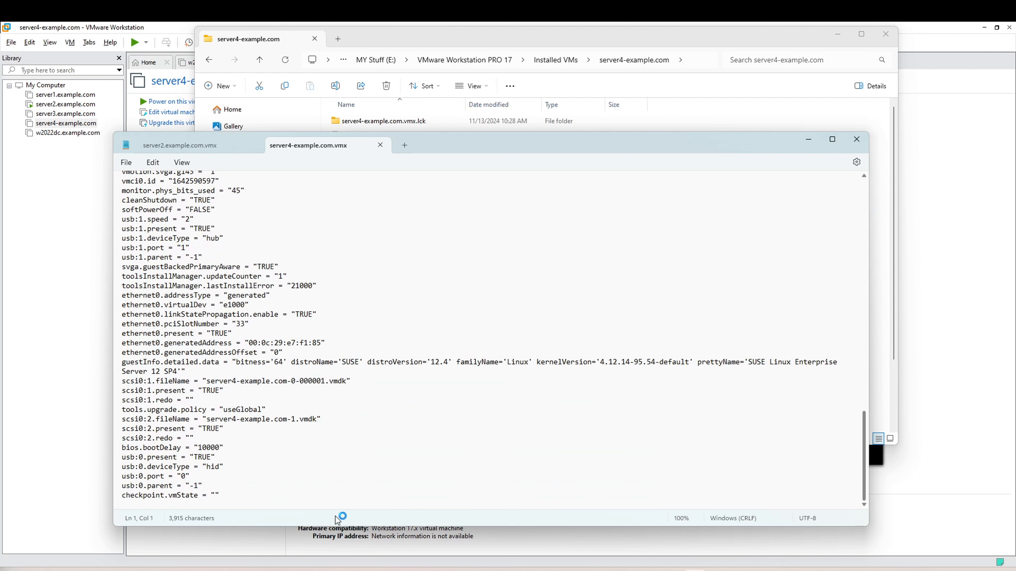
left_click(269, 498)
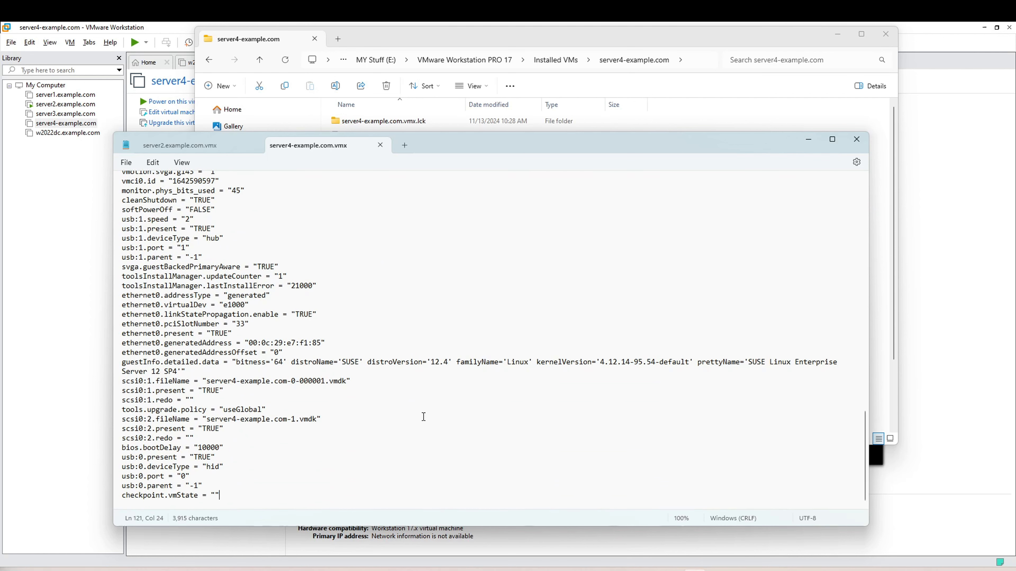
scroll(423, 417, "up", 5)
scroll(367, 297, "up", 20)
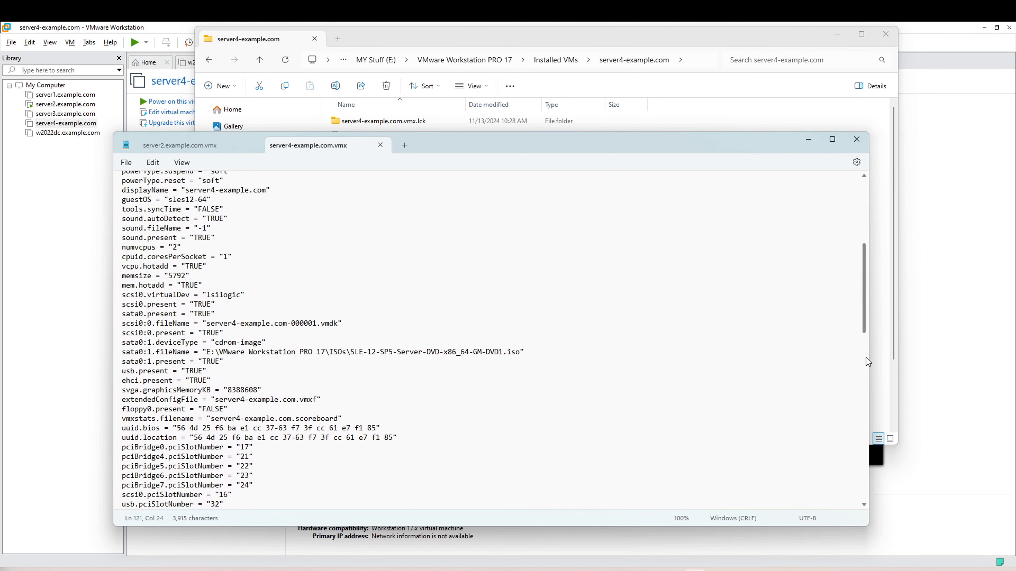
left_click_drag(870, 291, 870, 460)
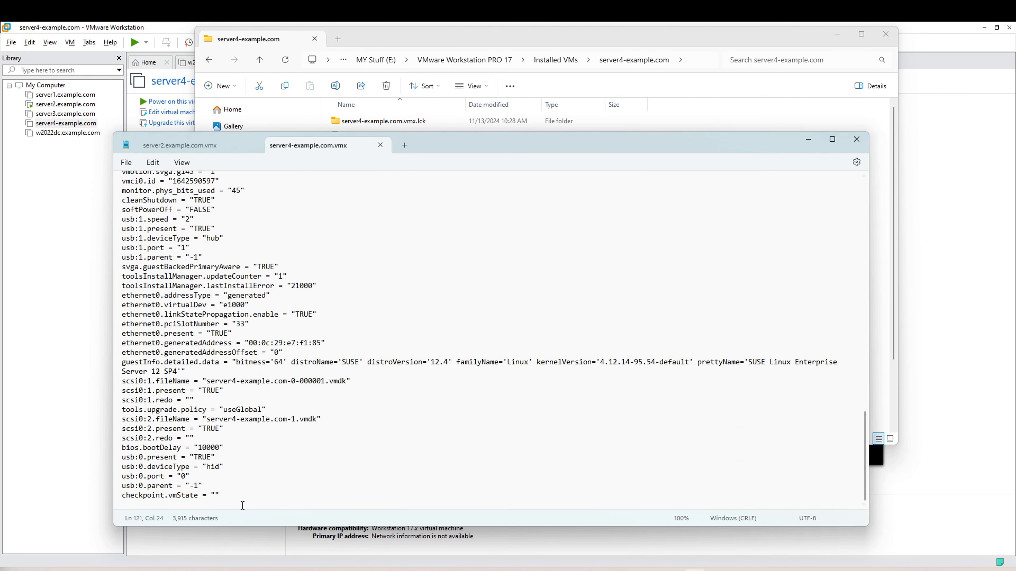
left_click(243, 501)
type("bios.dela")
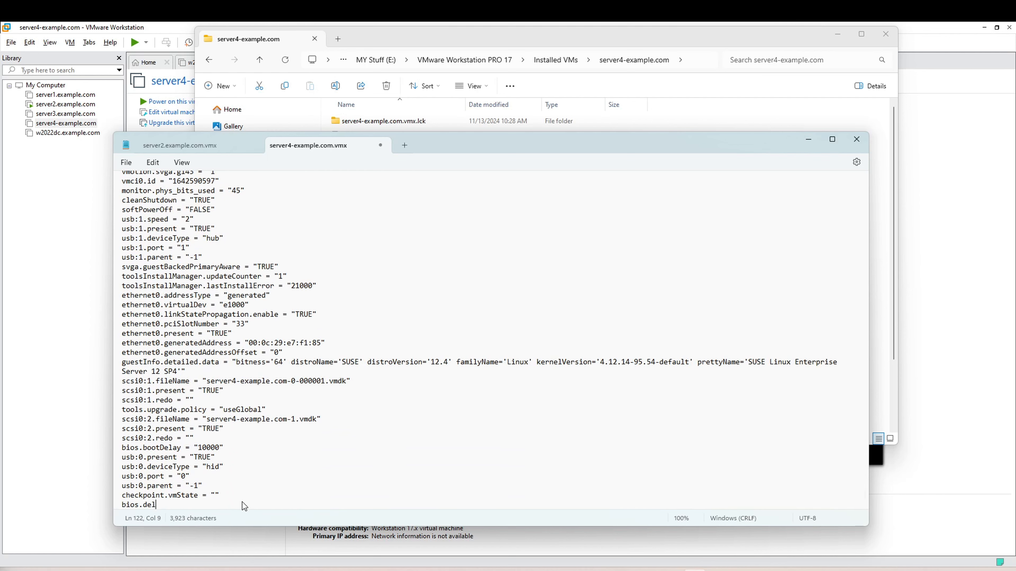
key("BackSpace")
key("BackSpace")
key("BackSpace")
key("BackSpace")
type("bootDelay = \"100\"")
key("Left")
type("100")
key("Right")
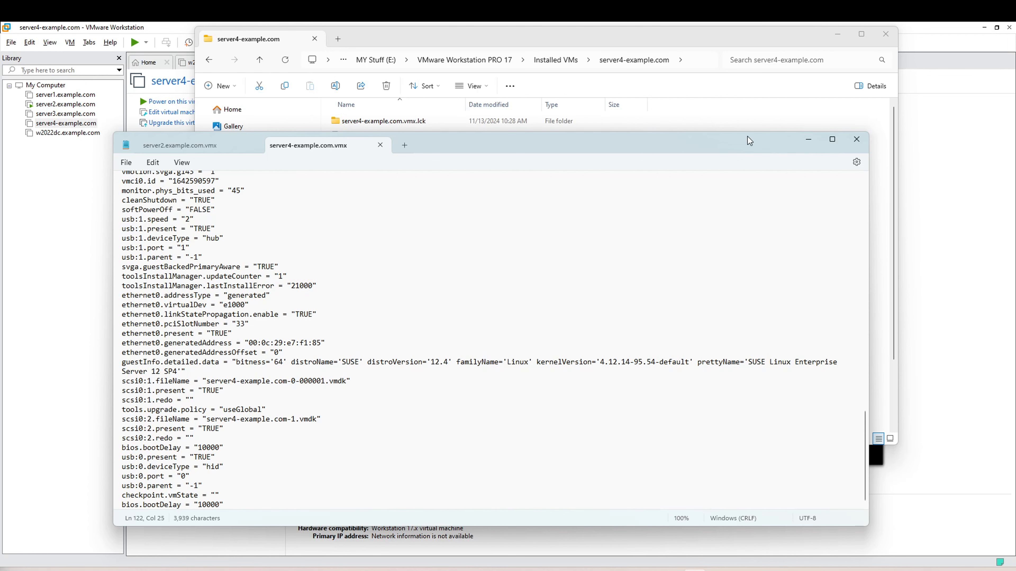
left_click(855, 147)
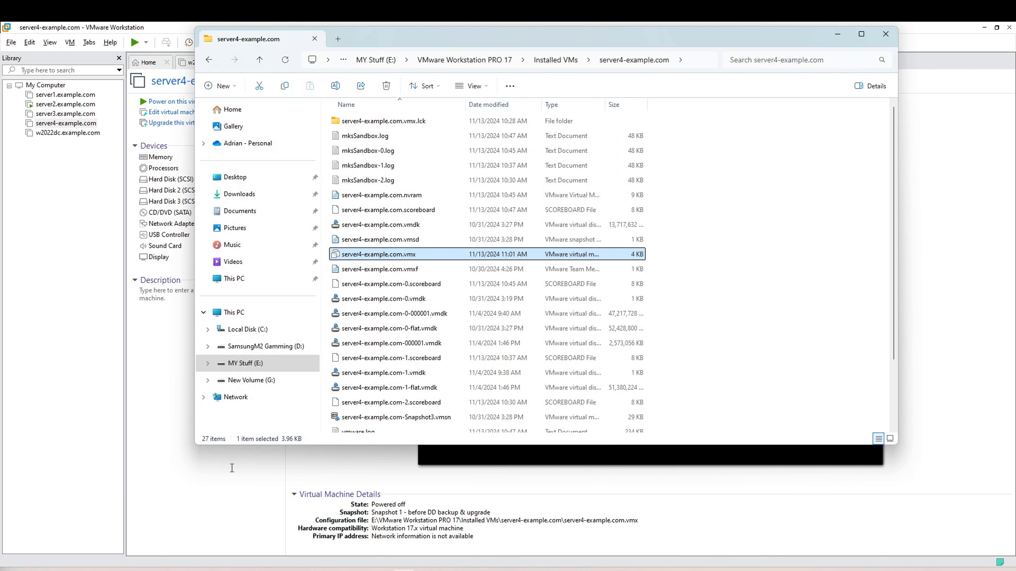
- Switch to VMware Workstation, try to power on server4-example.com and dismiss the message
left_click(538, 488)
left_click(183, 102)
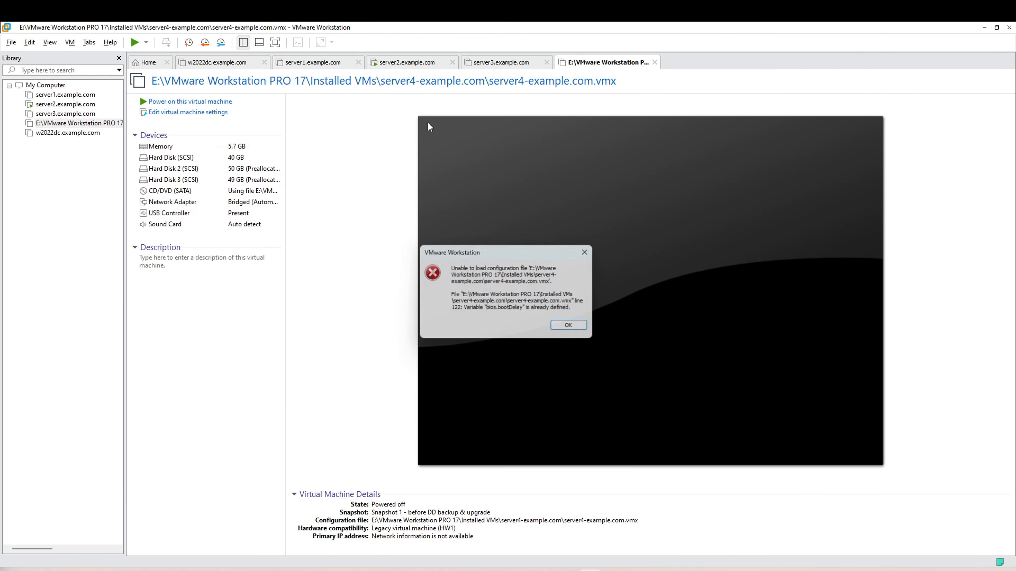
left_click(574, 328)
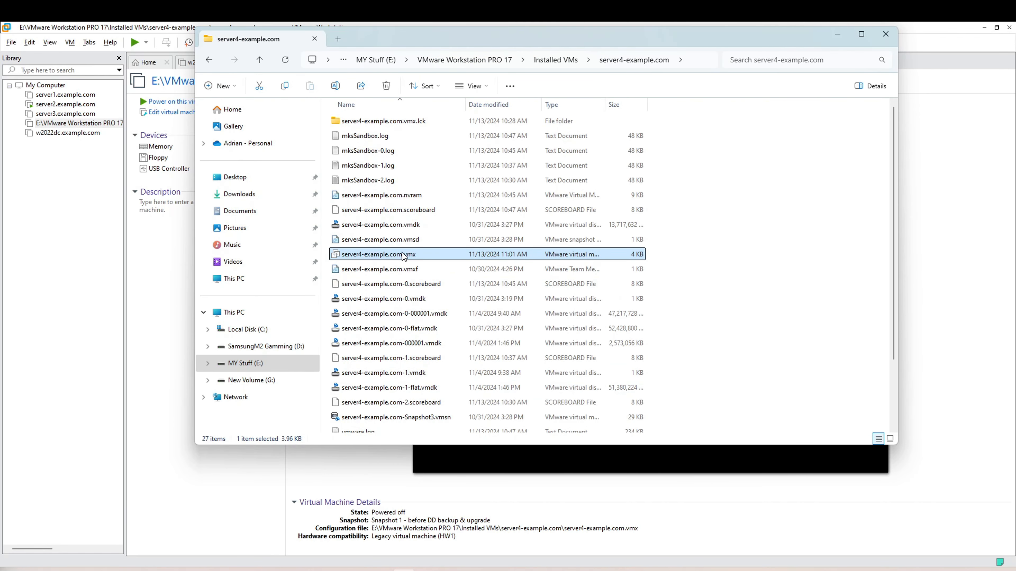
- Return to File Explorer and reopen server4-example.com.vmx for editing in Notepad
double_click(408, 255)
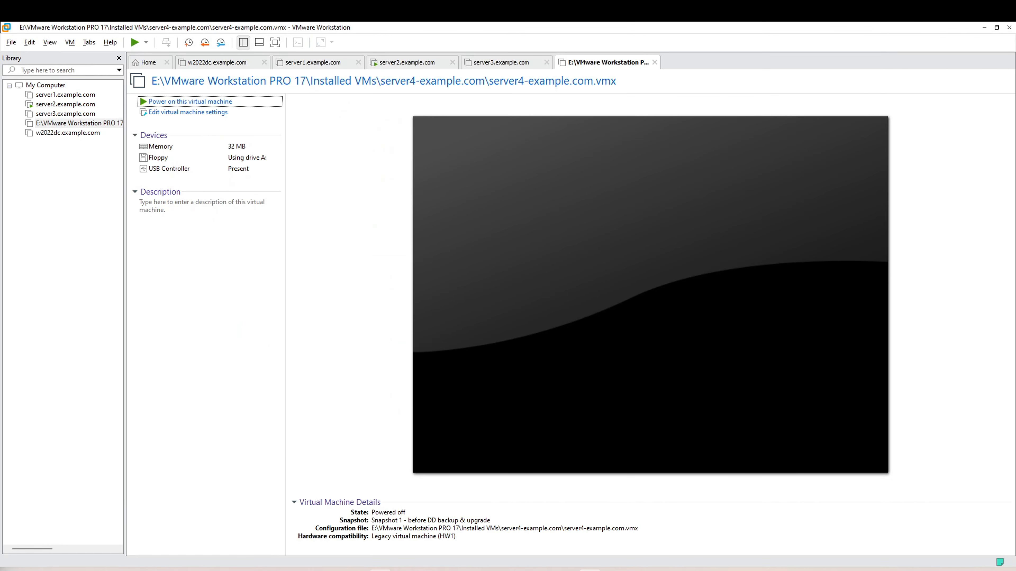
left_click(403, 570)
right_click(387, 254)
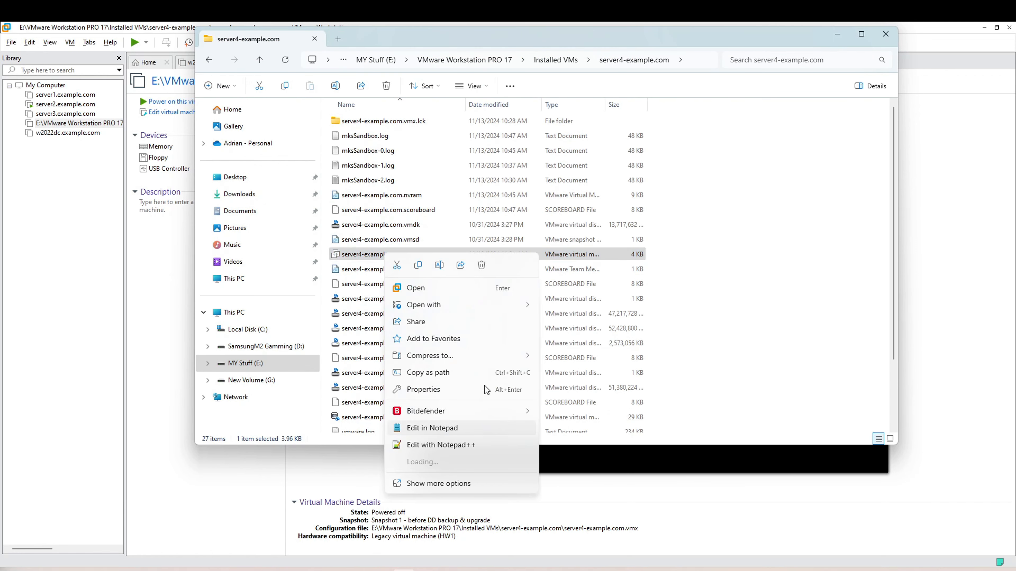
left_click(470, 428)
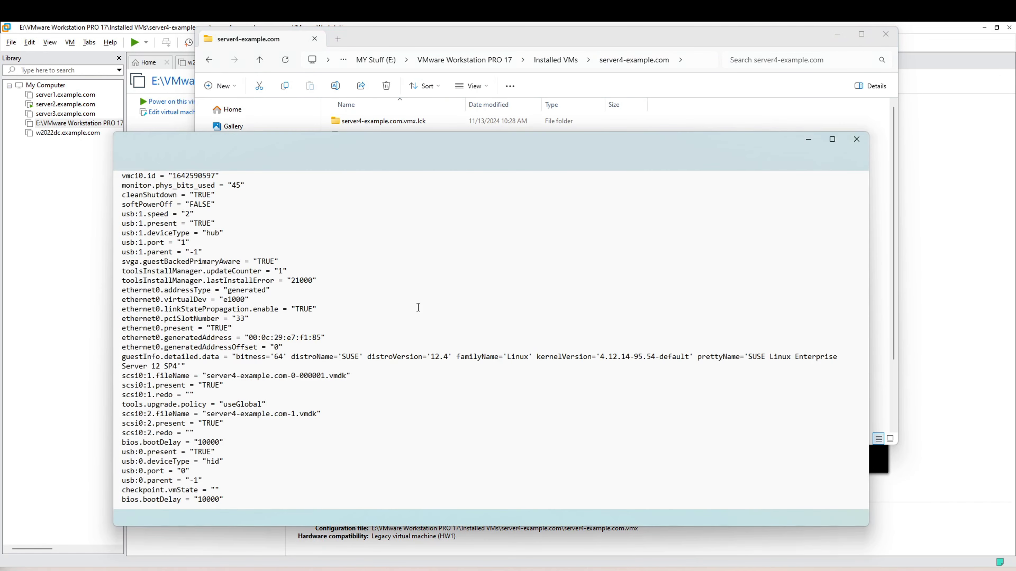
- Delete the duplicate bios.bootDelay = "10000" line at the end of server4-example.com.vmx and save the file
left_click(824, 444)
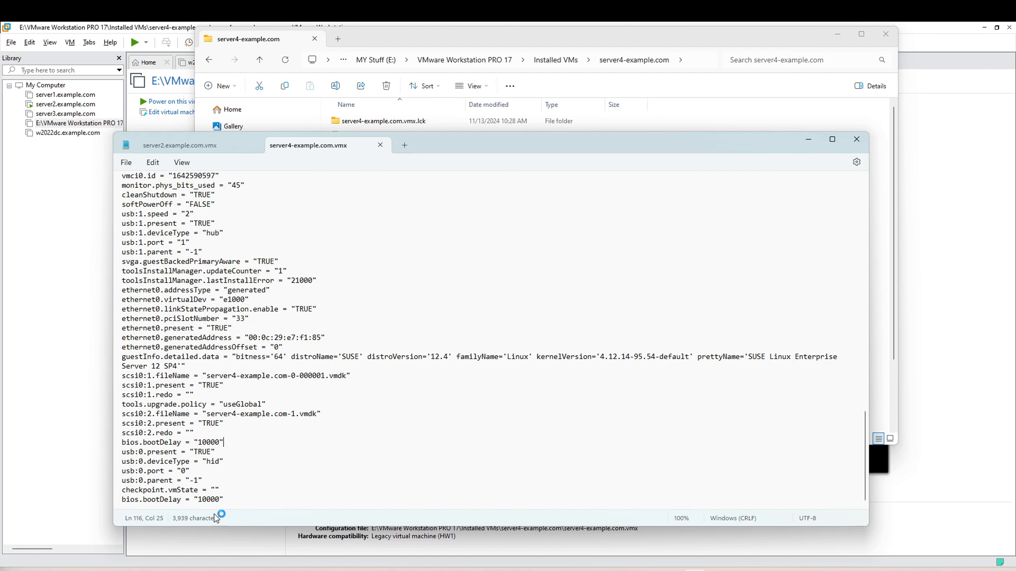
left_click(237, 507)
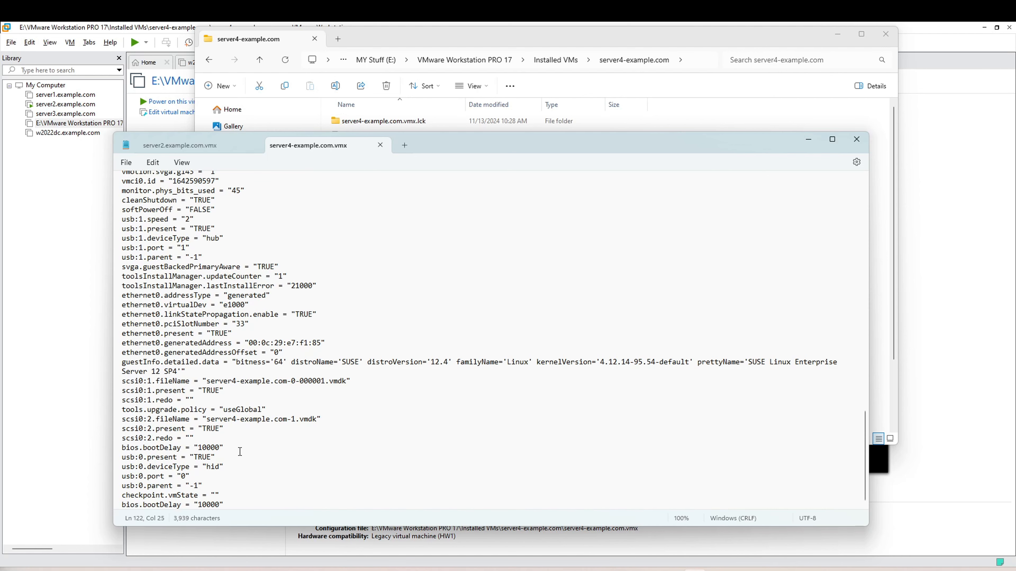
left_click_drag(240, 452, 120, 456)
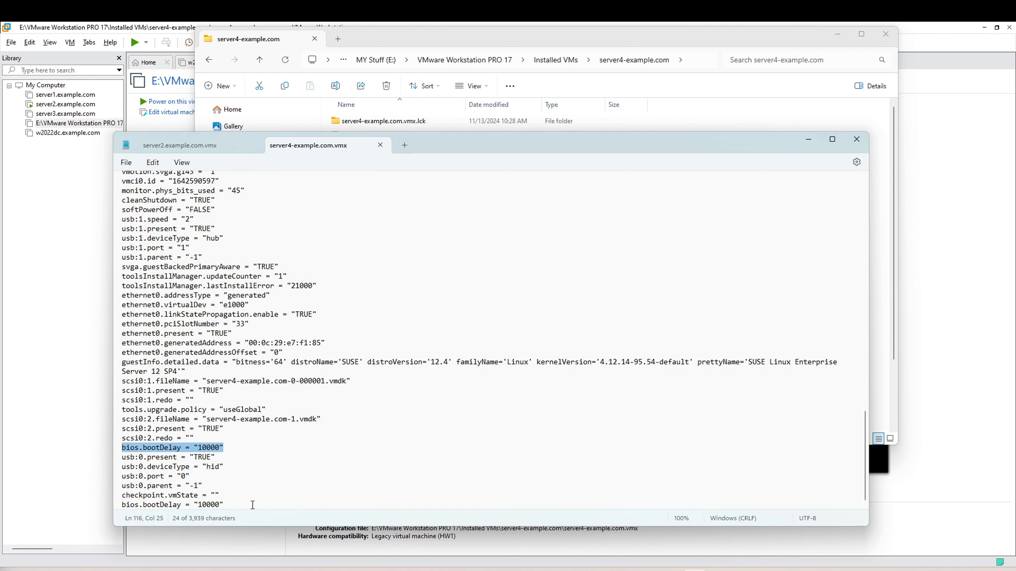
left_click(253, 505)
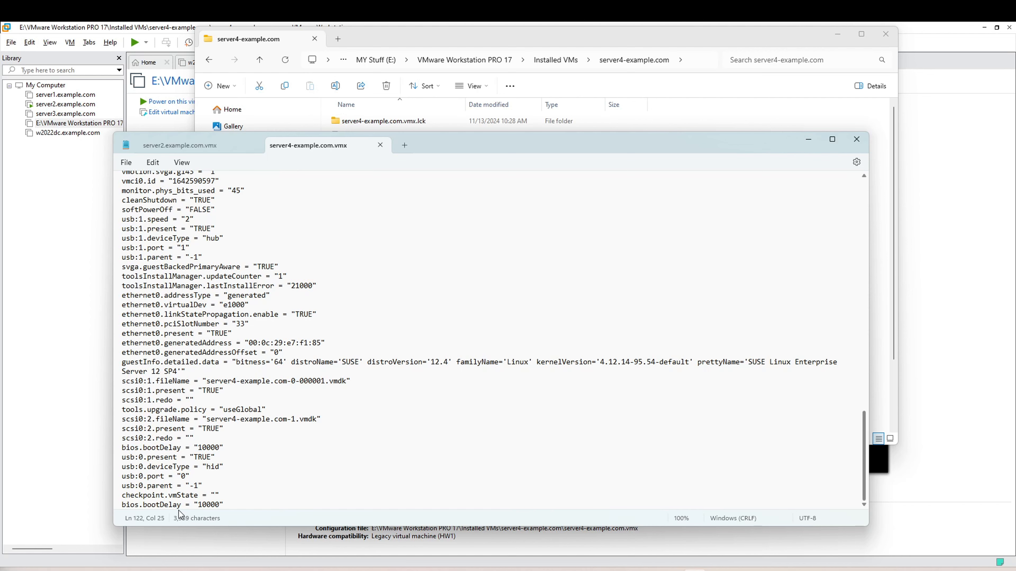
left_click_drag(225, 505, 124, 514)
key("Delete")
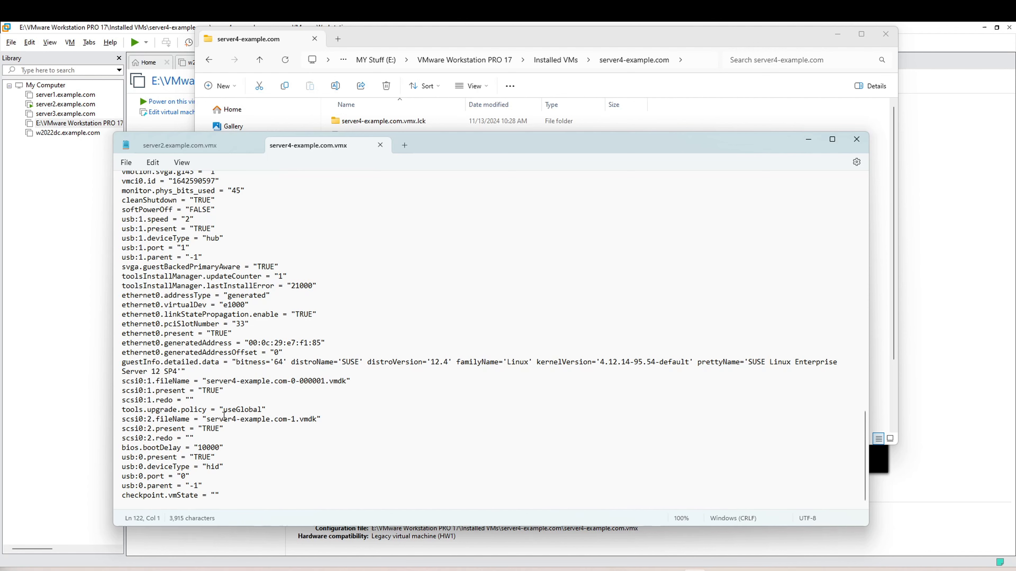
key("ctrl+s")
- Switch to VMware Workstation, close and reopen the server4-example.com virtual machine, and power it on
left_click(69, 237)
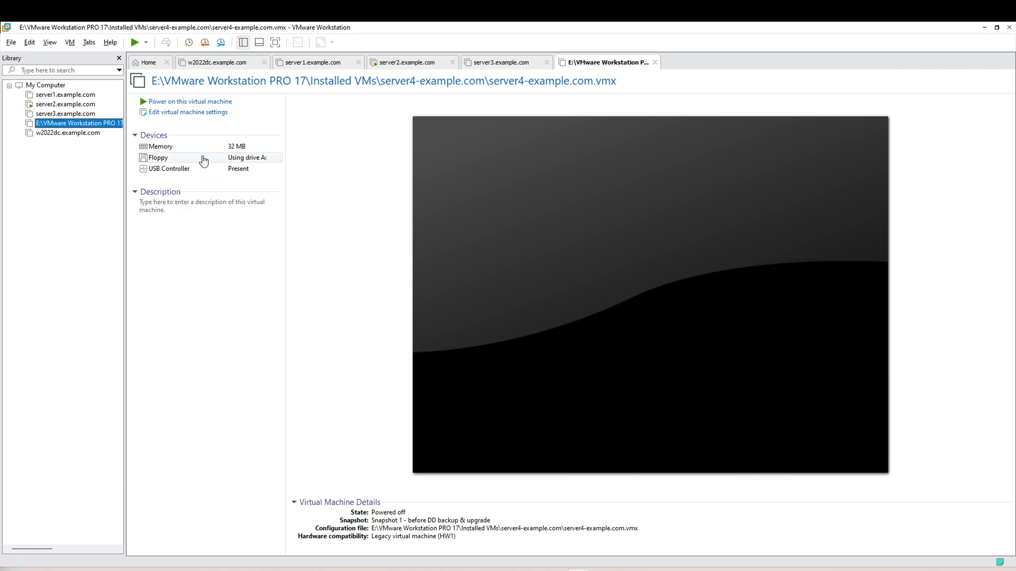
left_click(655, 62)
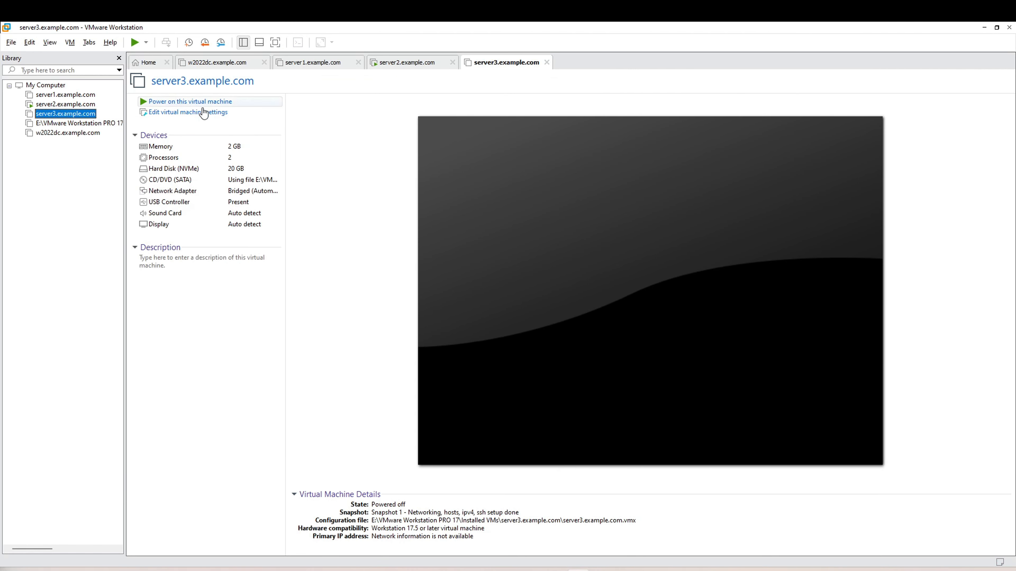
left_click(76, 123)
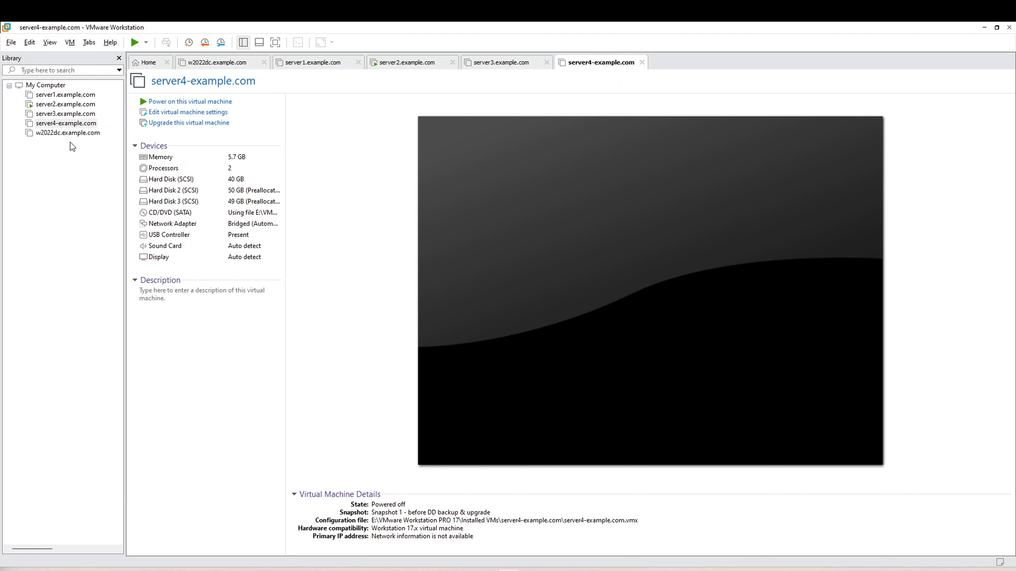
left_click(205, 102)
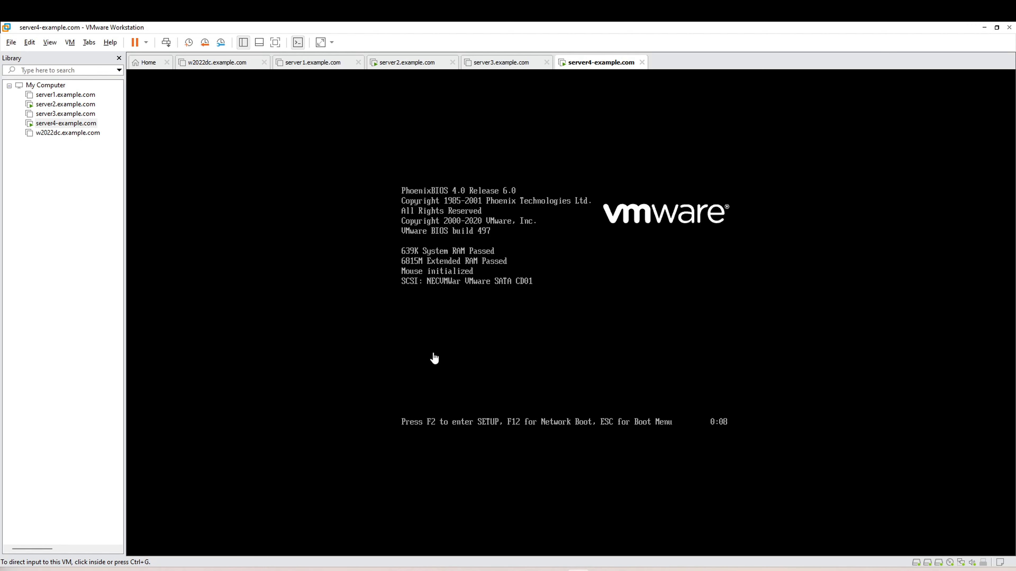
left_click(465, 384)
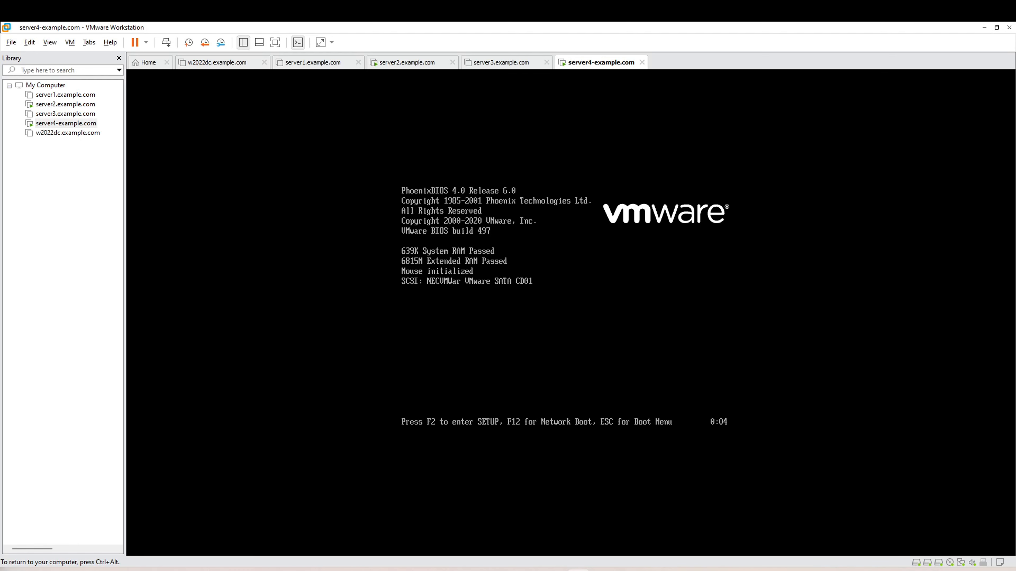
key("ctrl+alt")
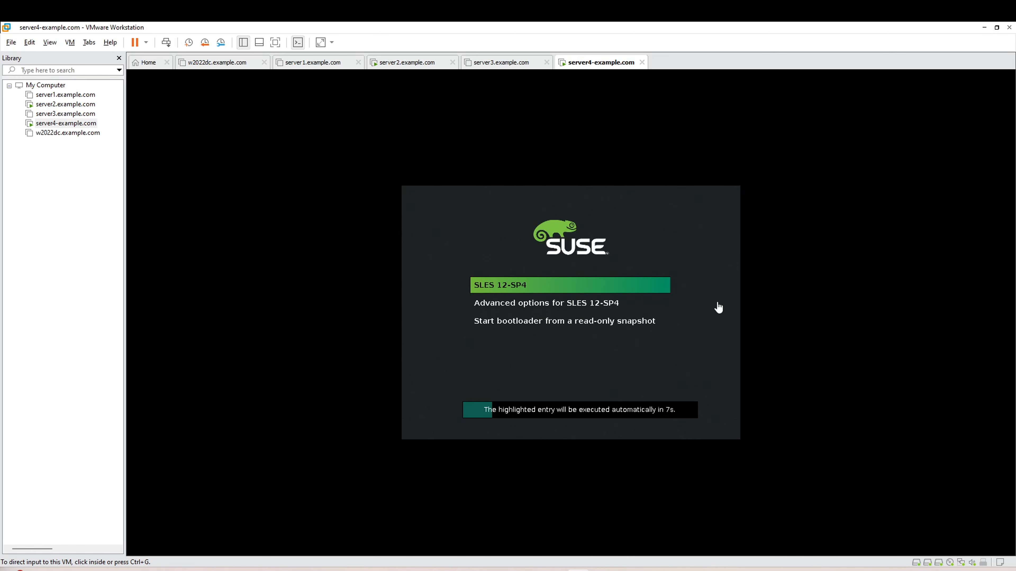
- Stop the SUSE boot menu countdown of server4-example.com and highlight Advanced options for SLES 12-SP4
left_click(718, 307)
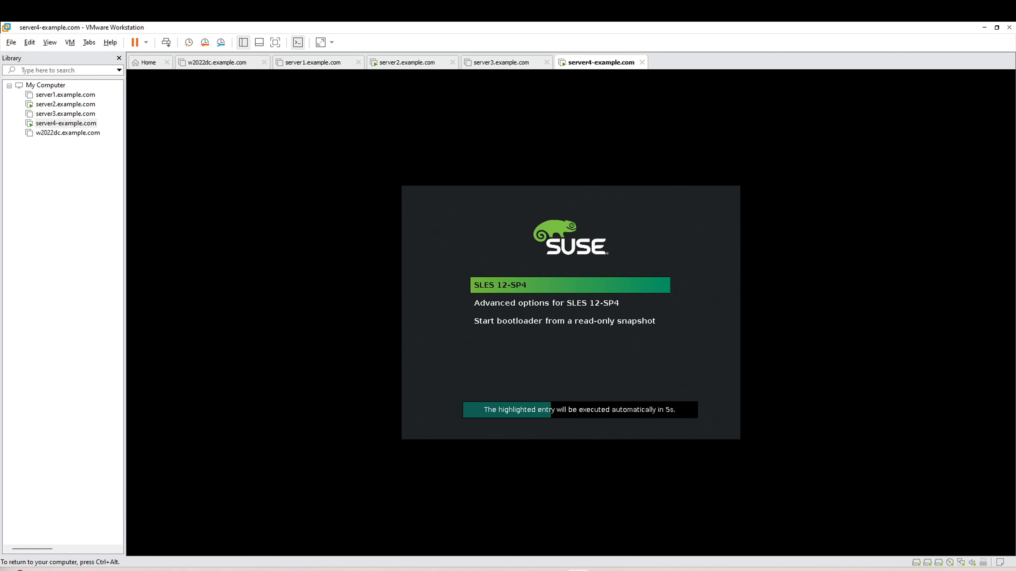
key("Down")
key("Down")
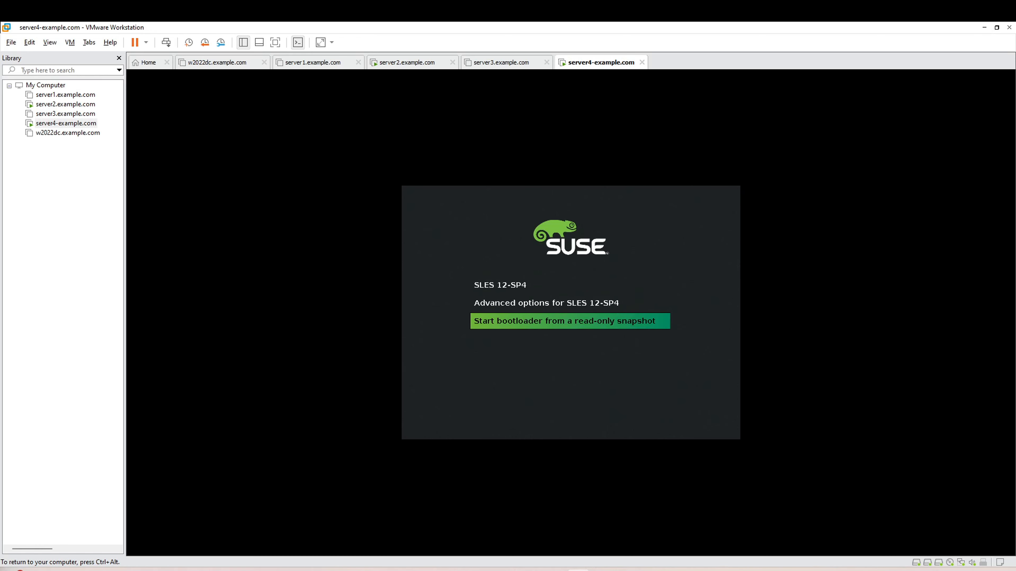
key("Up")
key("Down")
key("Up")
key("Down")
key("Up")
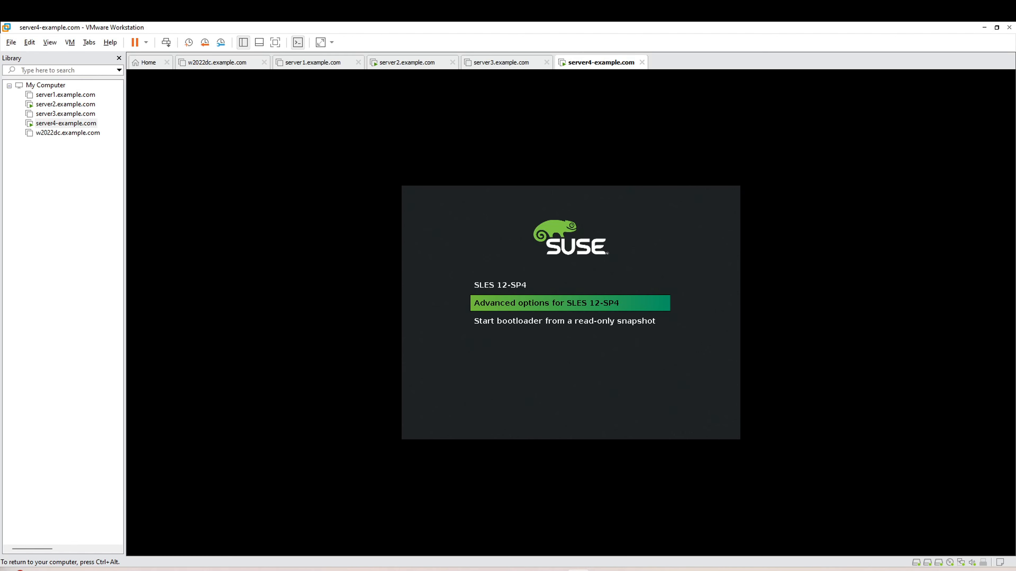
key("ctrl+alt")
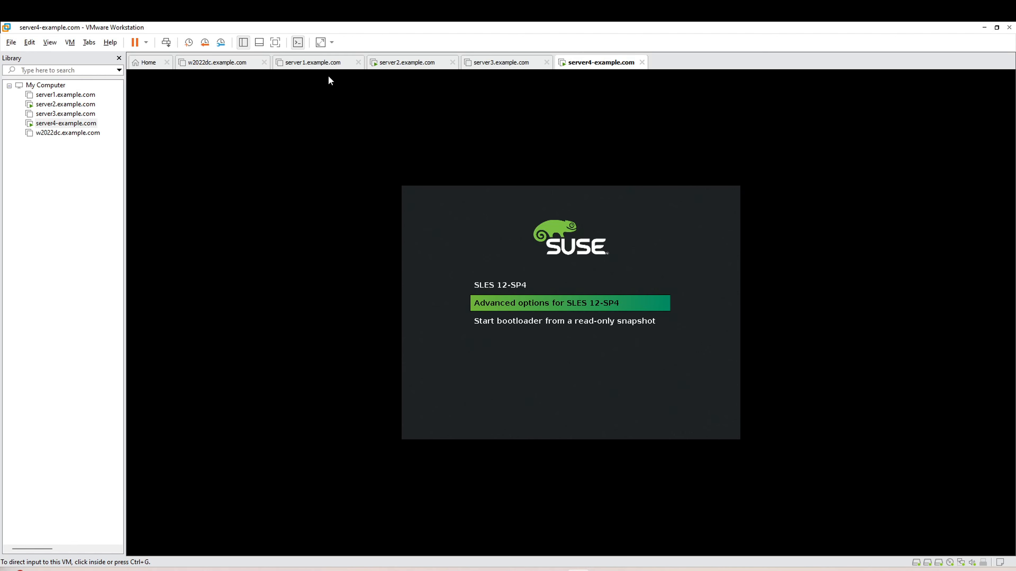
- Reset the server2.example.com virtual machine and enter its Boot Manager during the boot delay
left_click(390, 68)
right_click(43, 107)
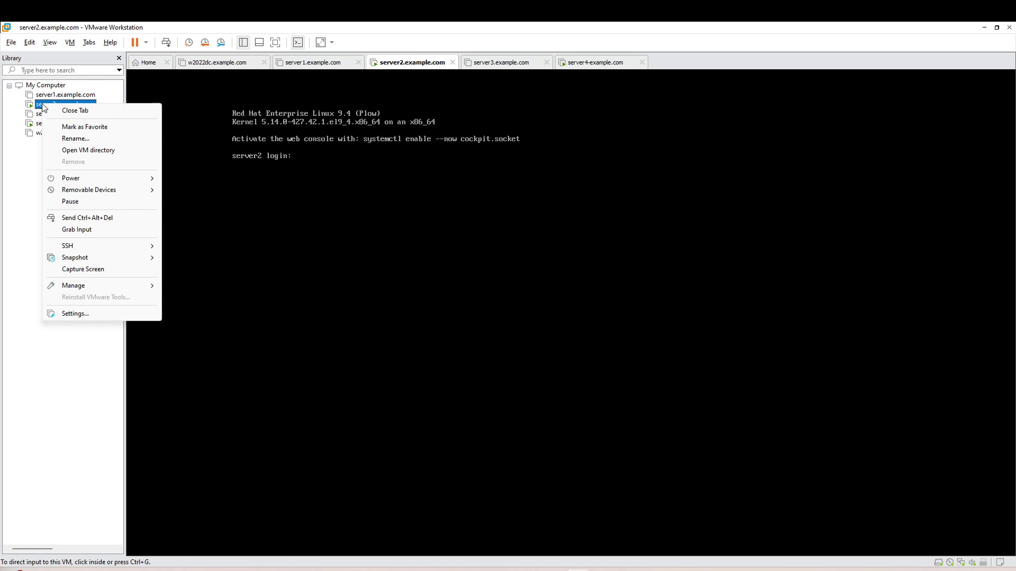
mouse_move(135, 178)
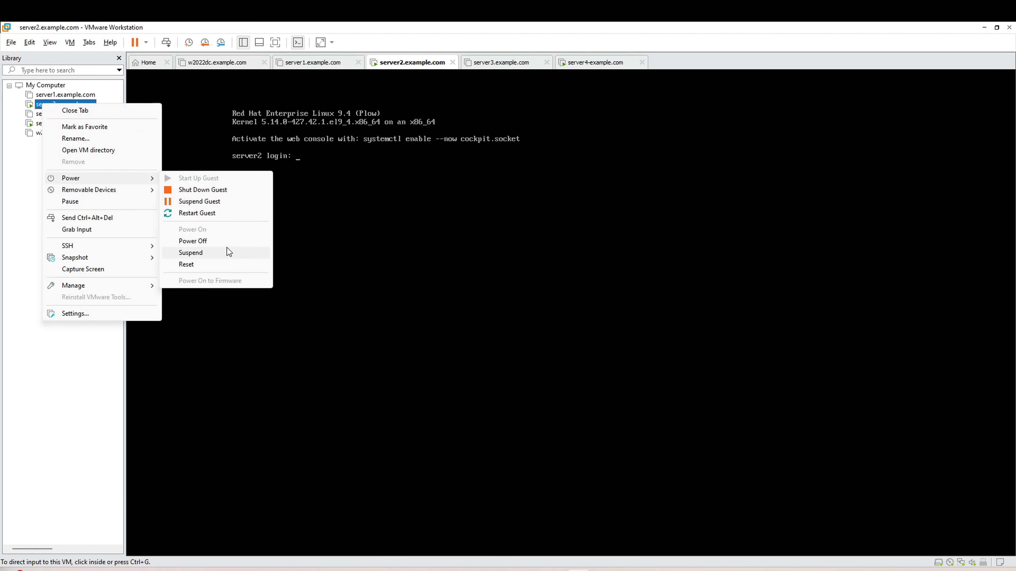
left_click(226, 264)
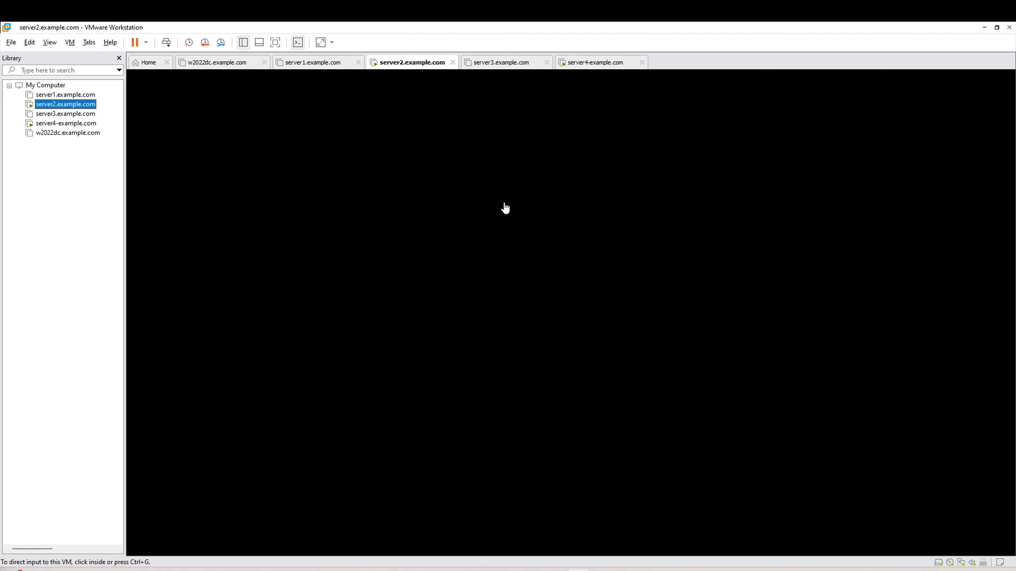
left_click(136, 266)
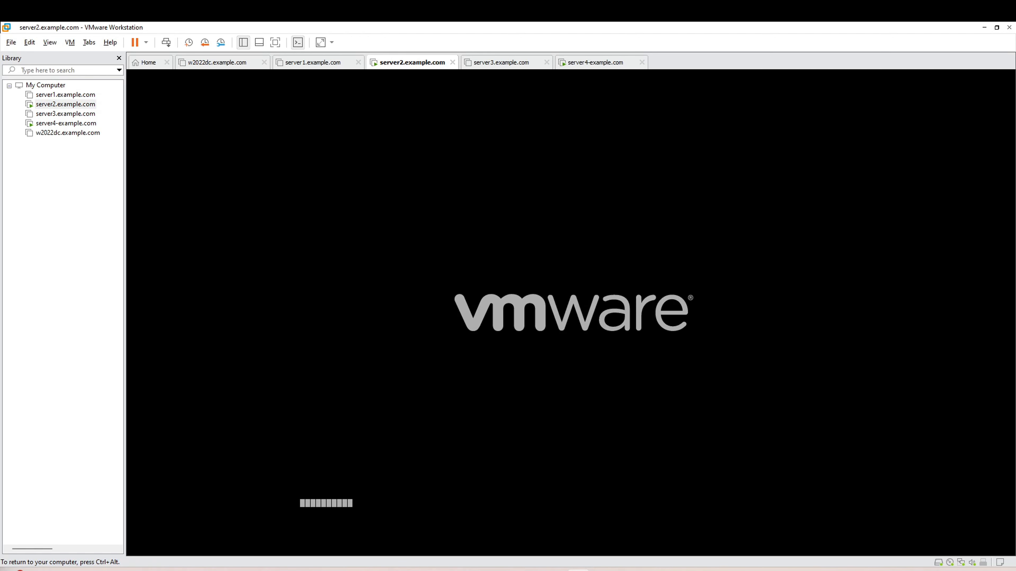
key("Escape")
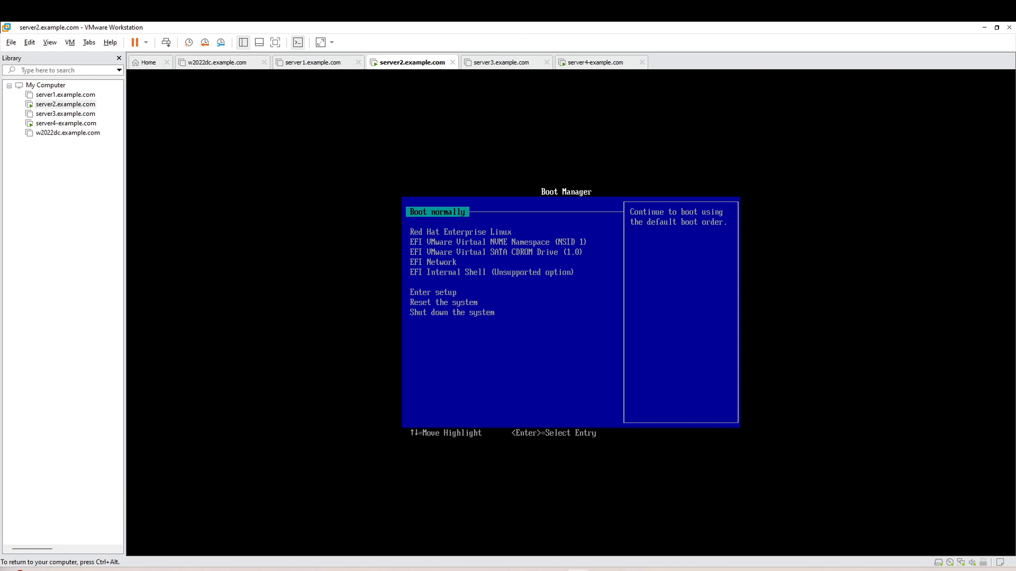
- Look through the Boot Manager entries of server2.example.com from Red Hat Enterprise Linux down to Enter setup
key("Down")
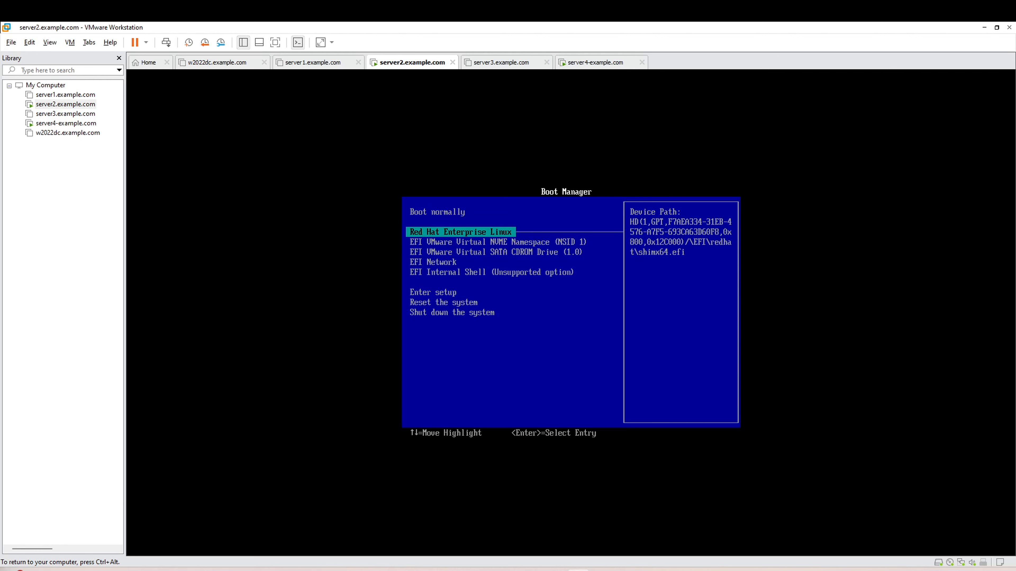
key("Down")
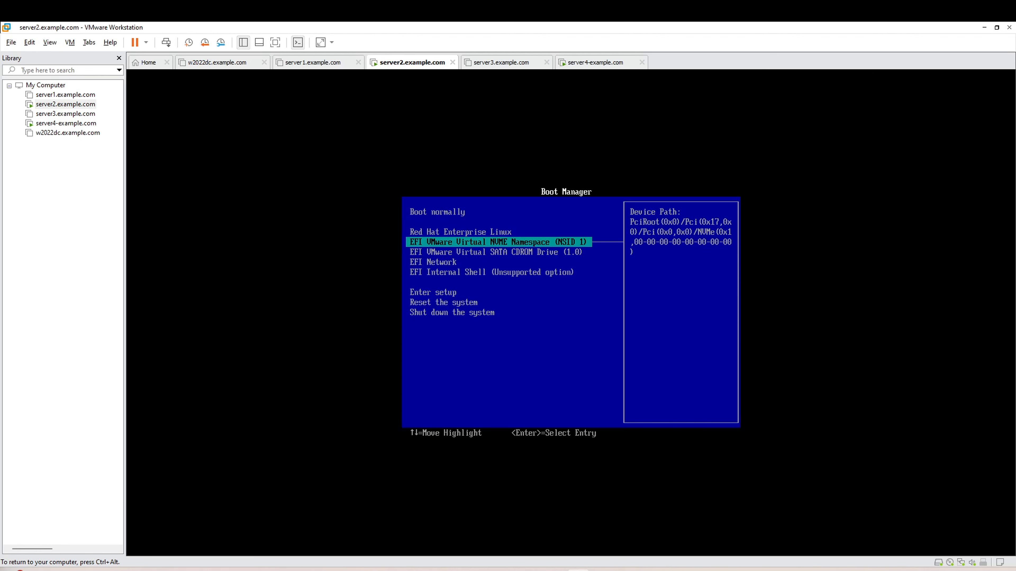
key("Up")
key("Down")
key("Down")
key("Up")
key("Down")
key("Up")
key("Down")
key("Down")
key("Down")
key("Down")
key("ctrl+alt")
left_click(563, 384)
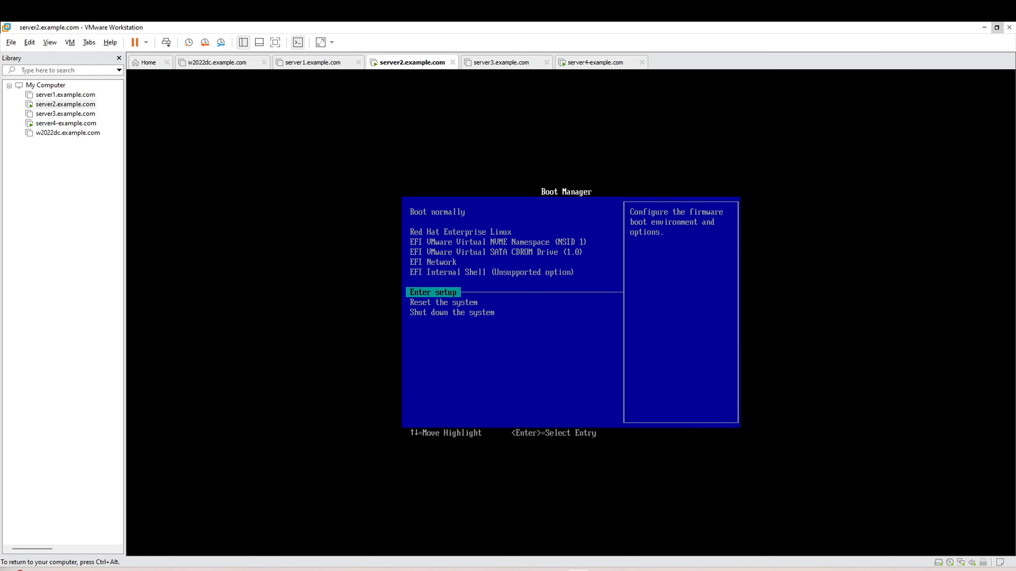
- Choose Reset the system in the Boot Manager of server2.example.com
key("Up")
key("Down")
key("Down")
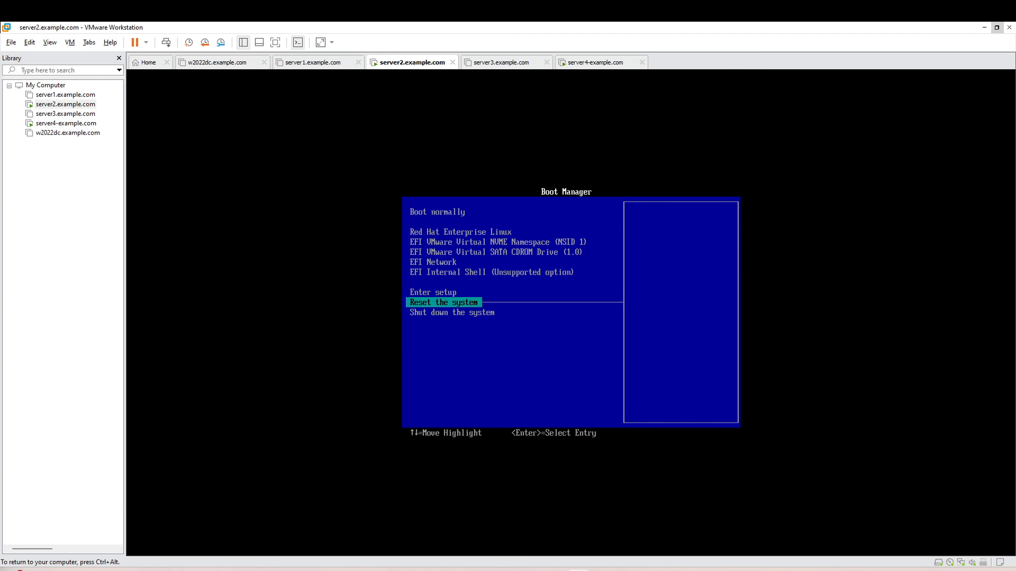
key("Return")
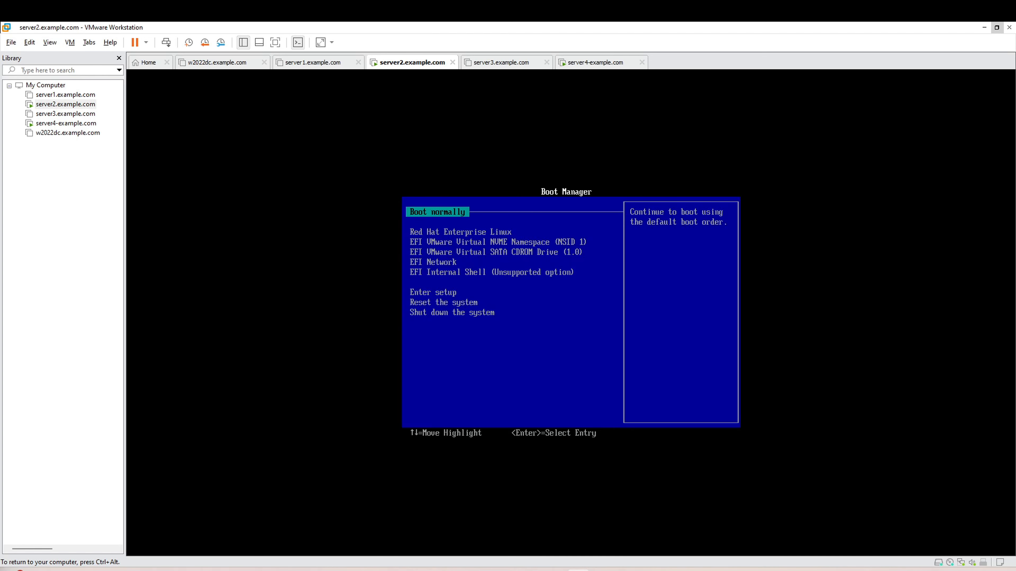
- Try to boot server2.example.com from the EFI VMware Virtual SATA CDROM Drive (1.0) entry
key("Down")
key("Down")
key("Down")
key("Down")
key("Down")
key("Down")
key("Down")
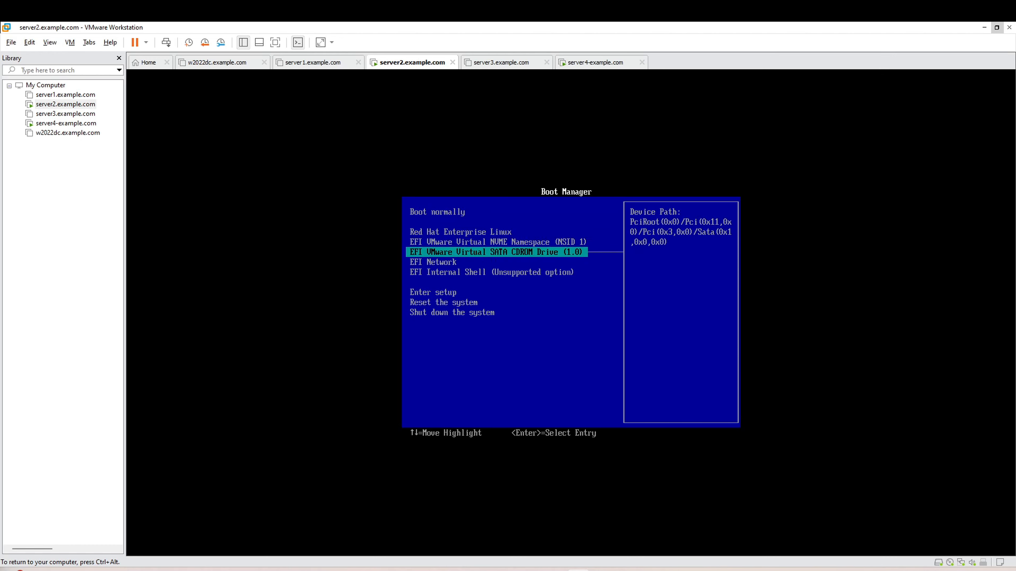
key("Return")
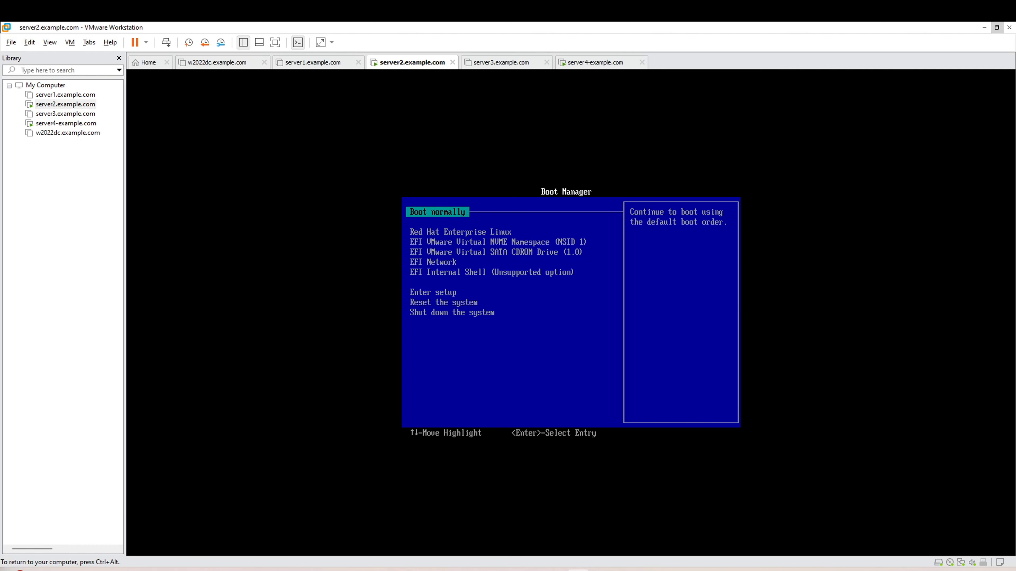
- Enter setup from the Boot Manager to open the Boot Maintenance Manager of server2.example.com
key("Down")
key("Down")
key("Down")
key("Down")
key("Down")
key("Down")
key("Down")
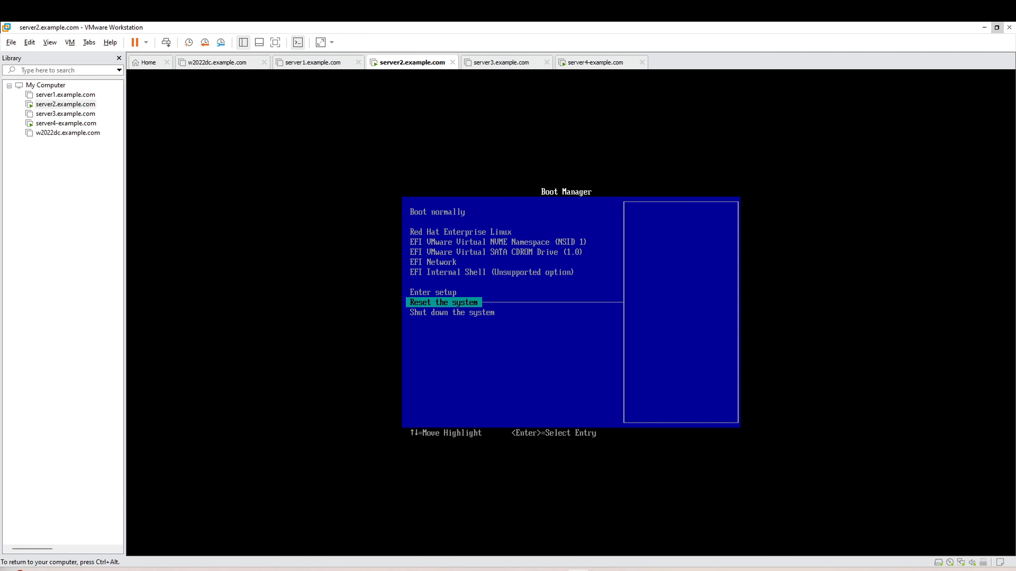
key("Up")
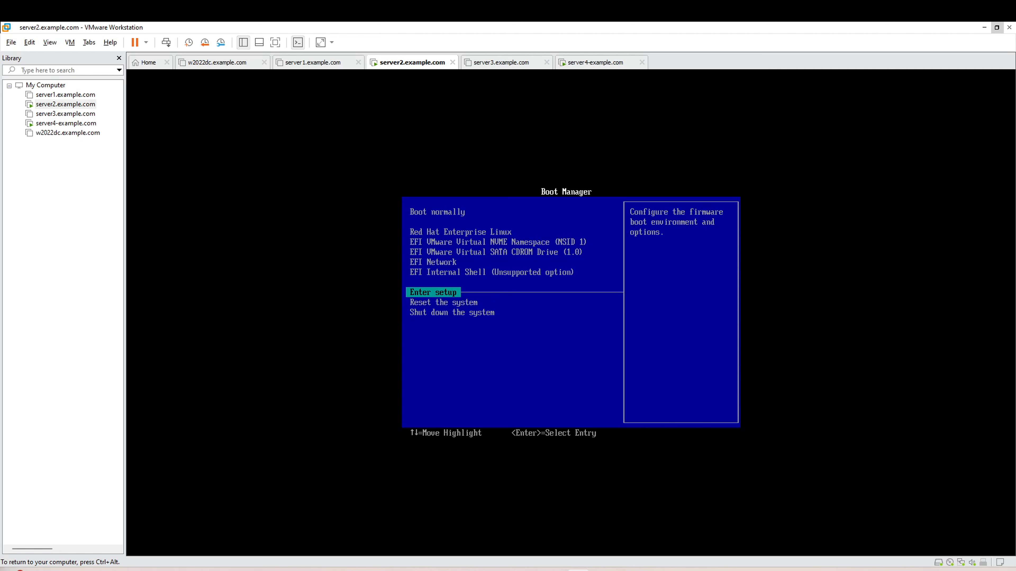
key("Up")
key("Down")
key("Return")
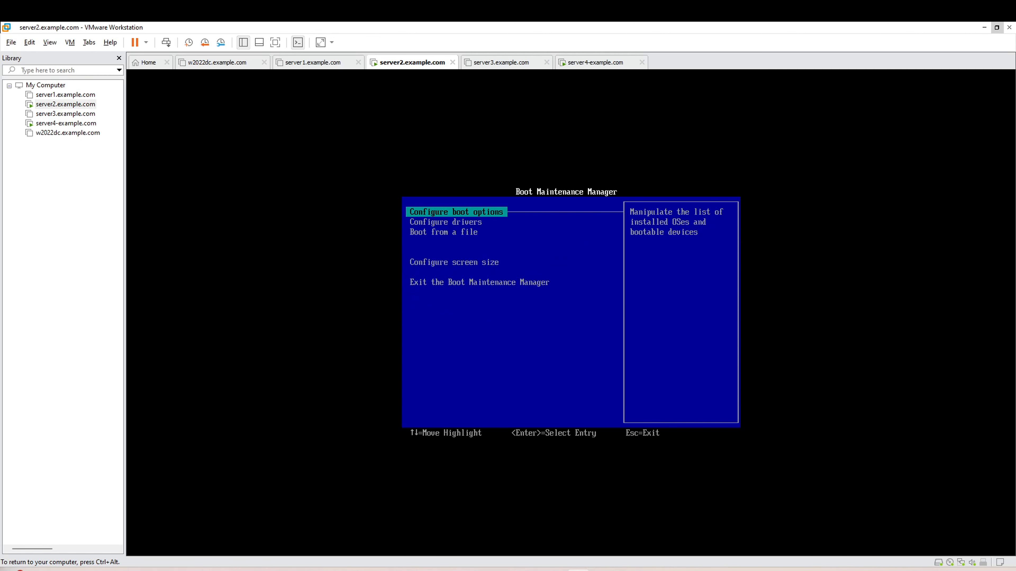
- View the Configure screen size page and return to the Boot Maintenance Manager without making changes
key("Down")
key("Down")
key("Down")
key("Return")
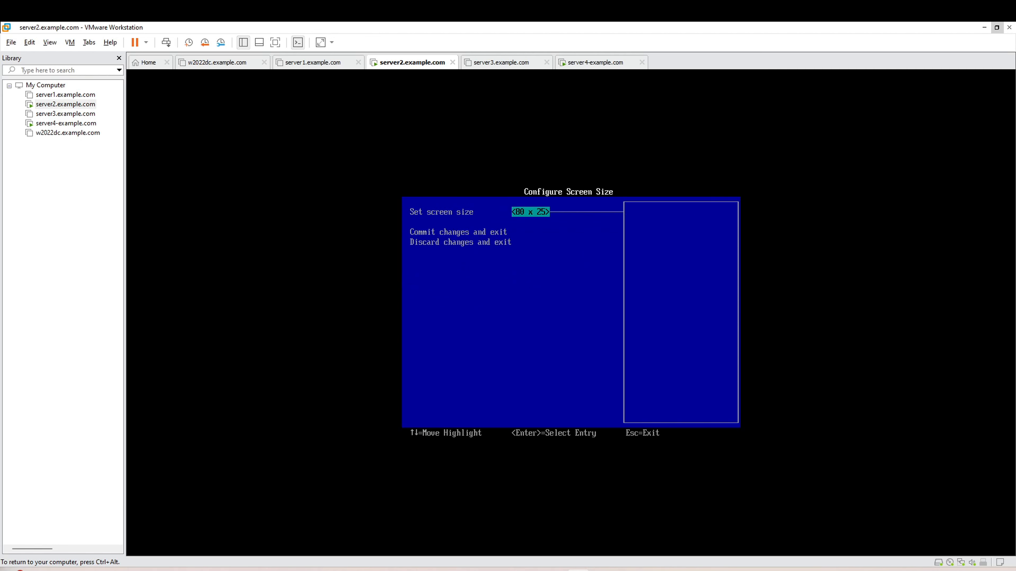
key("Escape")
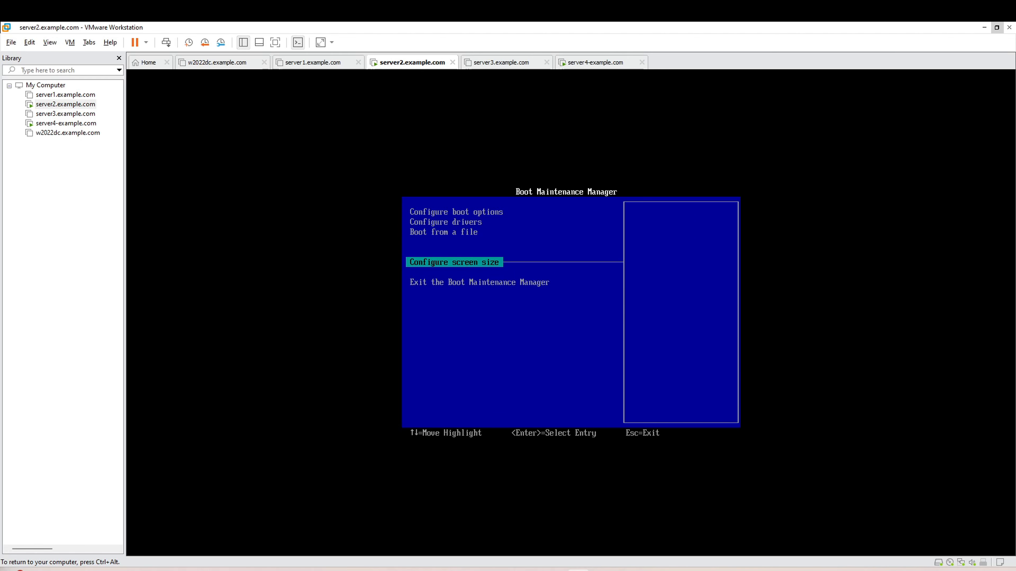
- View the Configure boot options page, exit to the Boot Manager and highlight the EFI Network entry
key("Up")
key("Up")
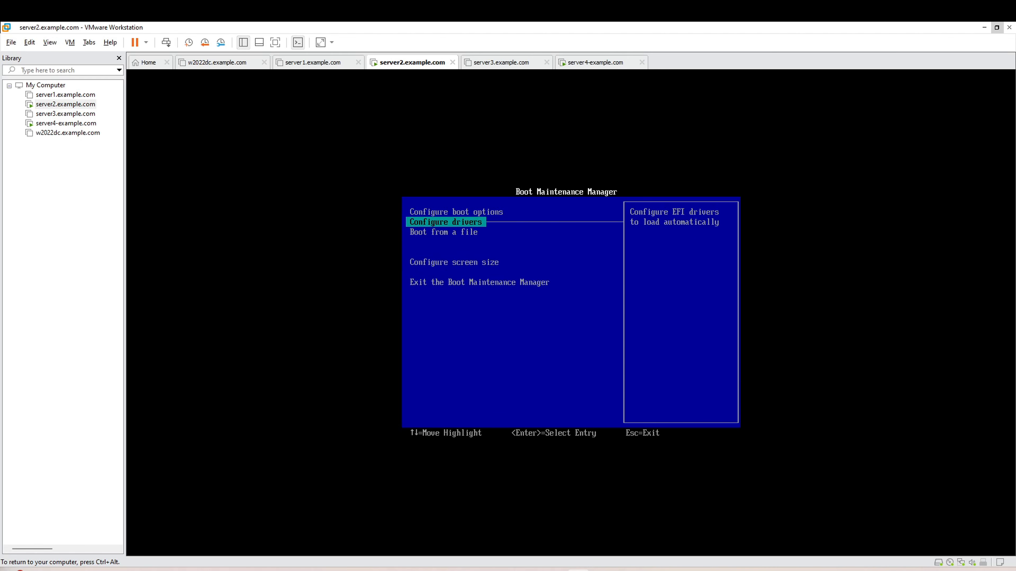
key("Up")
key("Return")
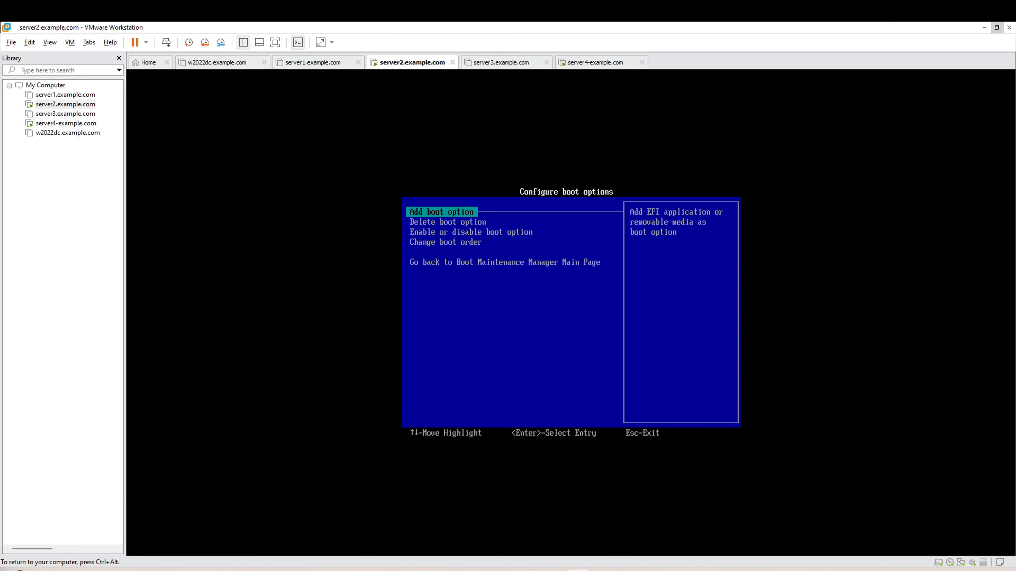
key("Escape")
key("Escape")
key("Up")
key("Up")
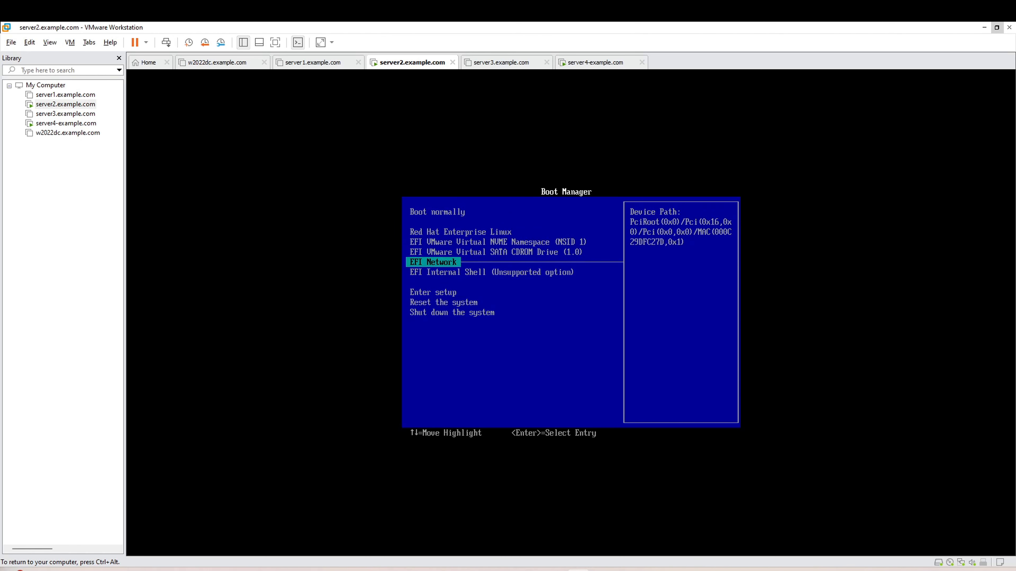
- Look through the boot entries in the Boot Manager of server2.example.com and enter setup
key("Up")
key("Up")
key("Up")
key("Up")
key("Down")
key("Down")
key("Down")
key("Down")
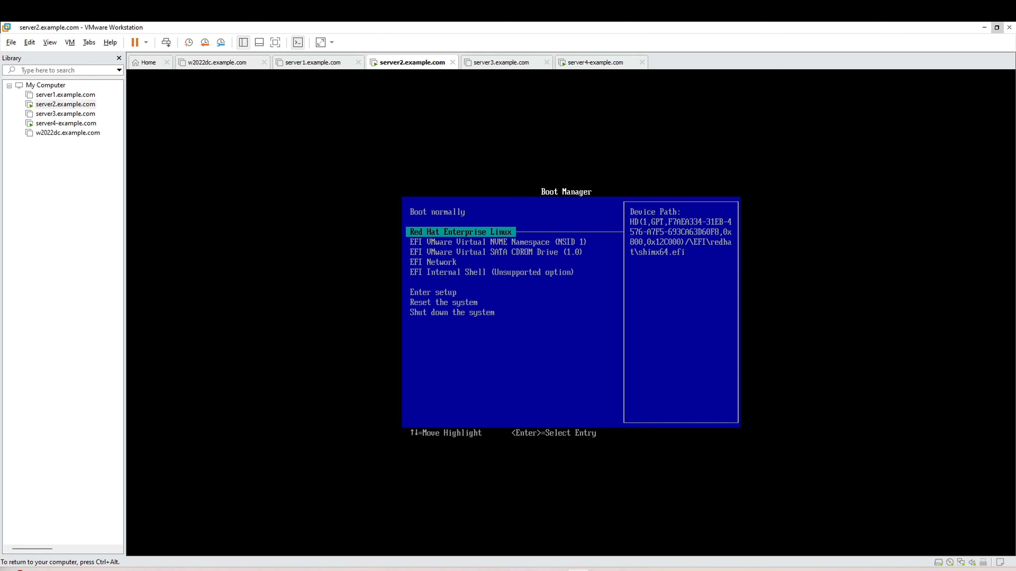
key("Down")
key("Down")
key("Down")
key("Up")
key("Return")
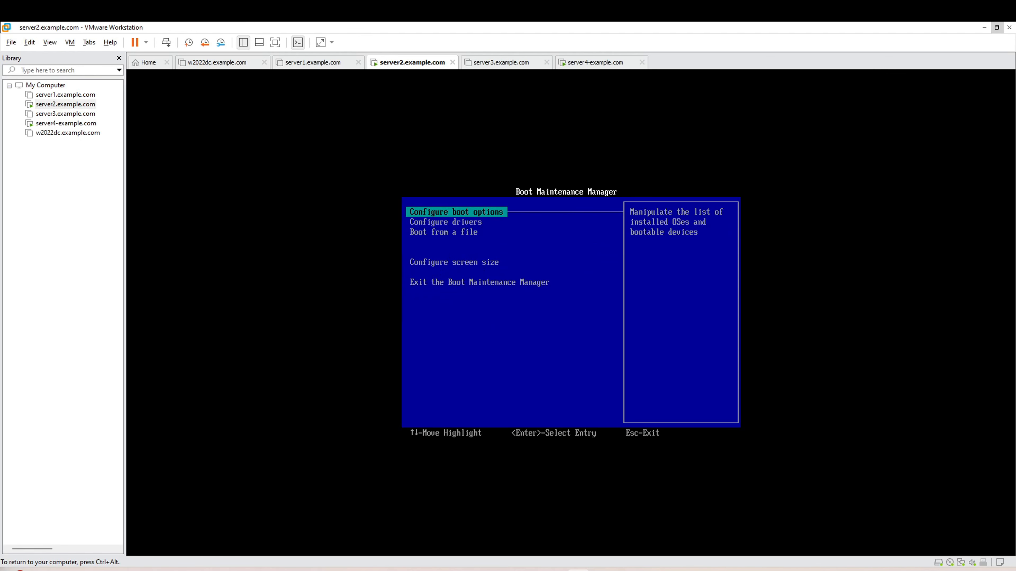
- Reset server2.example.com from the Boot Manager and interrupt its startup to reach the Boot Manager again
key("Escape")
key("Down")
key("Return")
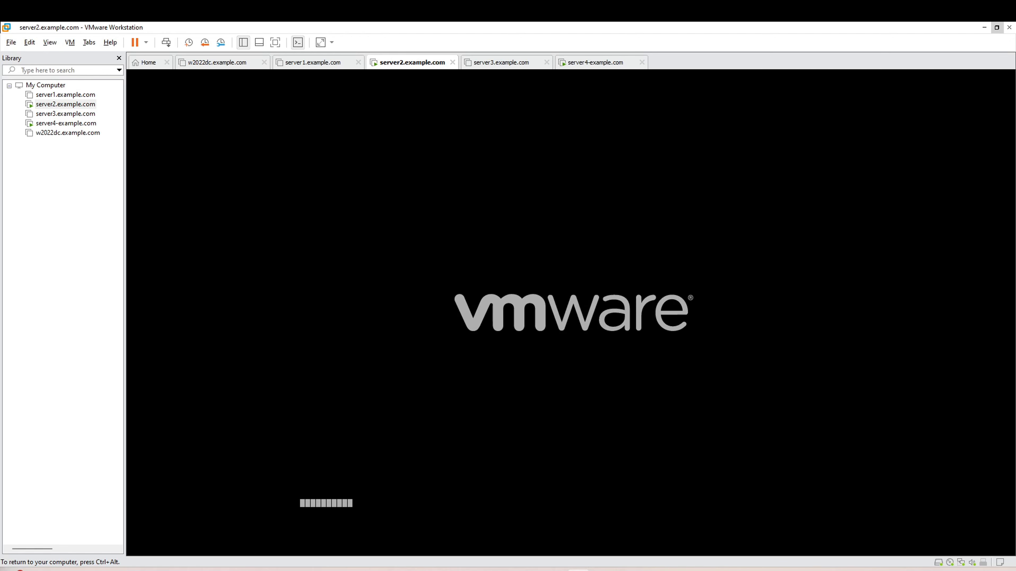
key("Escape")
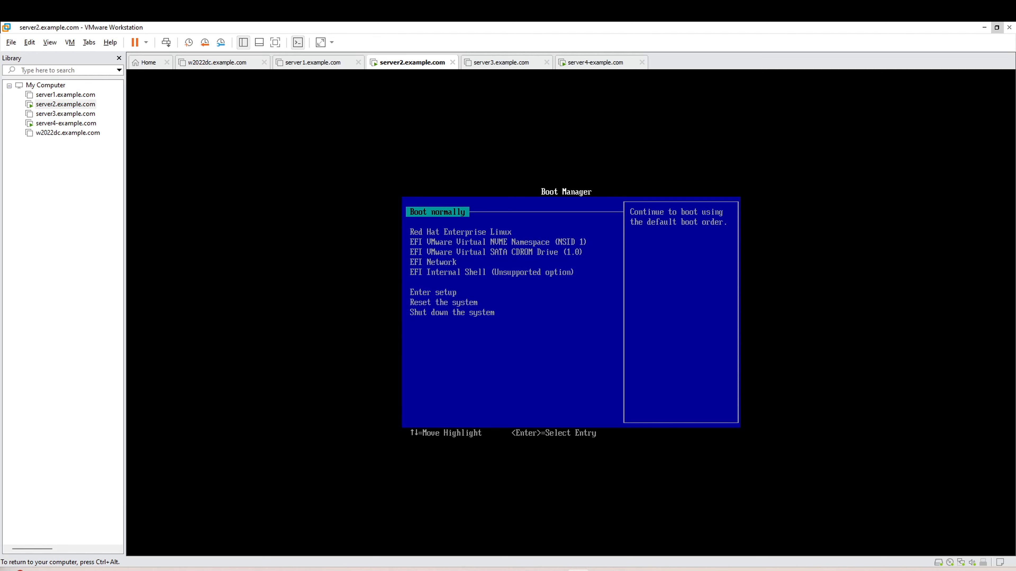
- Go through the Boot Manager entries, enter setup and open the Configure boot options page
key("Down")
key("Down")
key("Down")
key("Down")
key("Down")
key("Down")
key("Down")
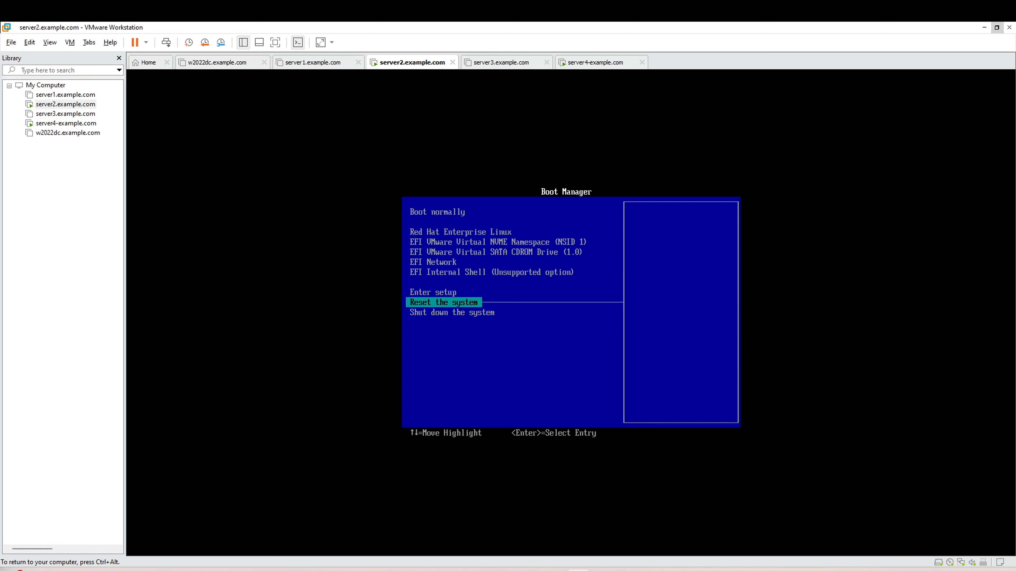
key("Up")
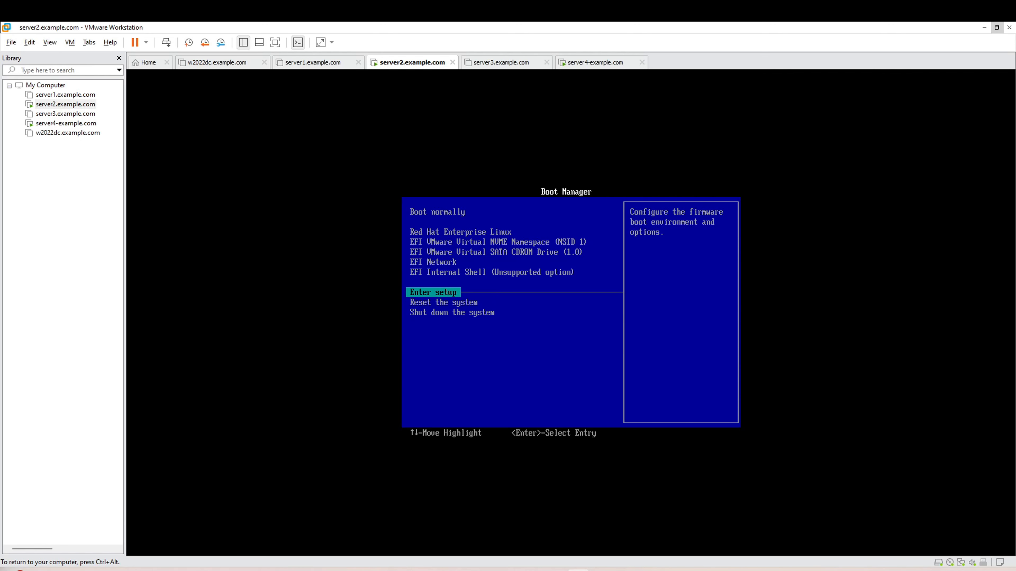
key("Return")
key("Return")
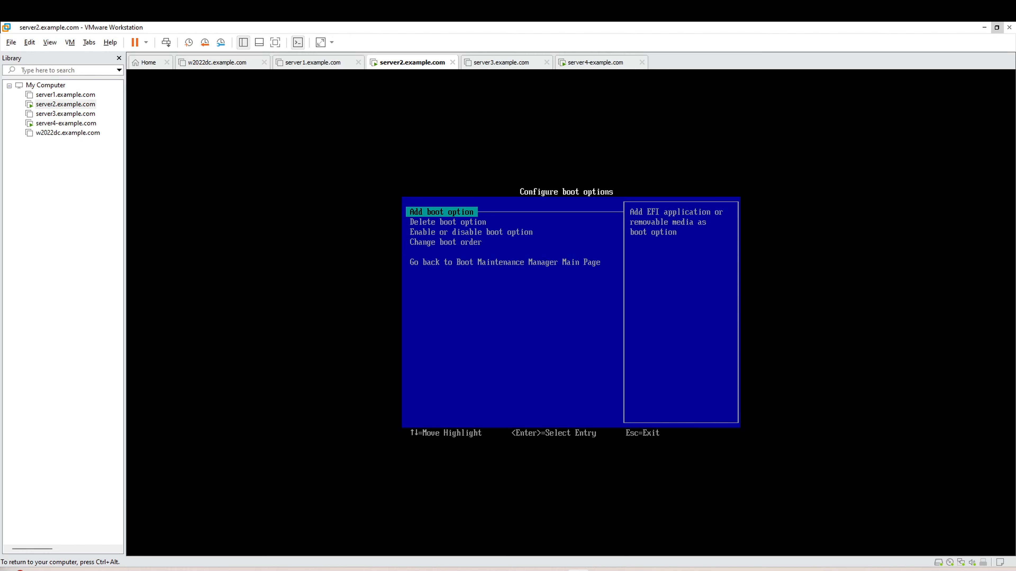
- Reopen the Configure boot options page and view the devices offered by Add boot option without adding one
key("Escape")
key("Escape")
key("Return")
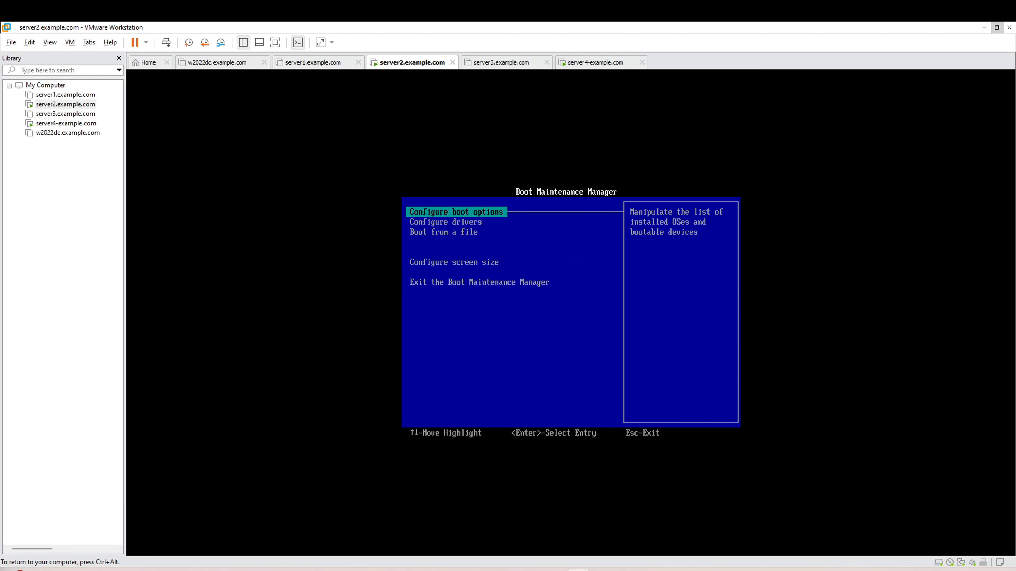
key("Return")
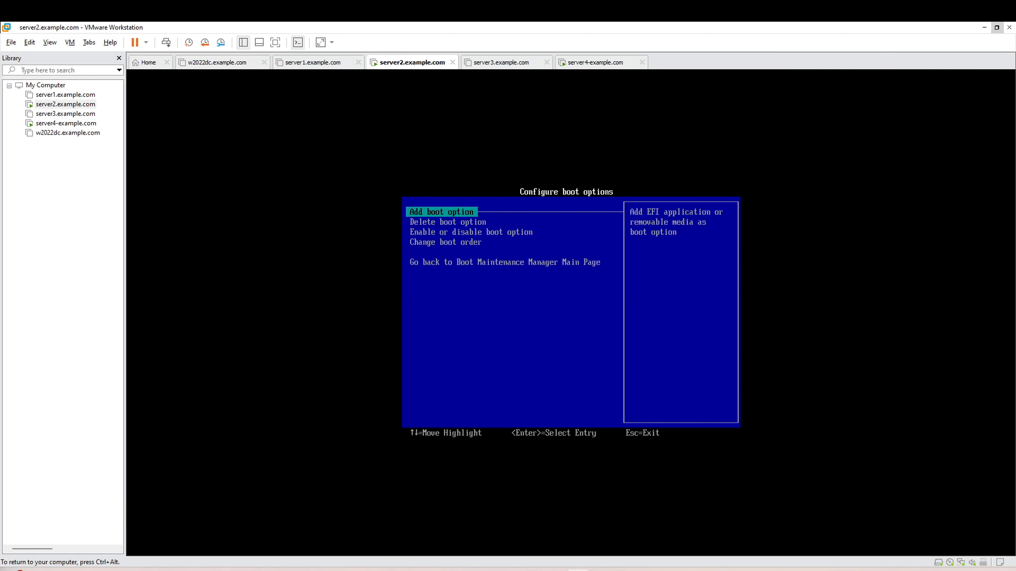
key("Down")
key("Up")
key("Return")
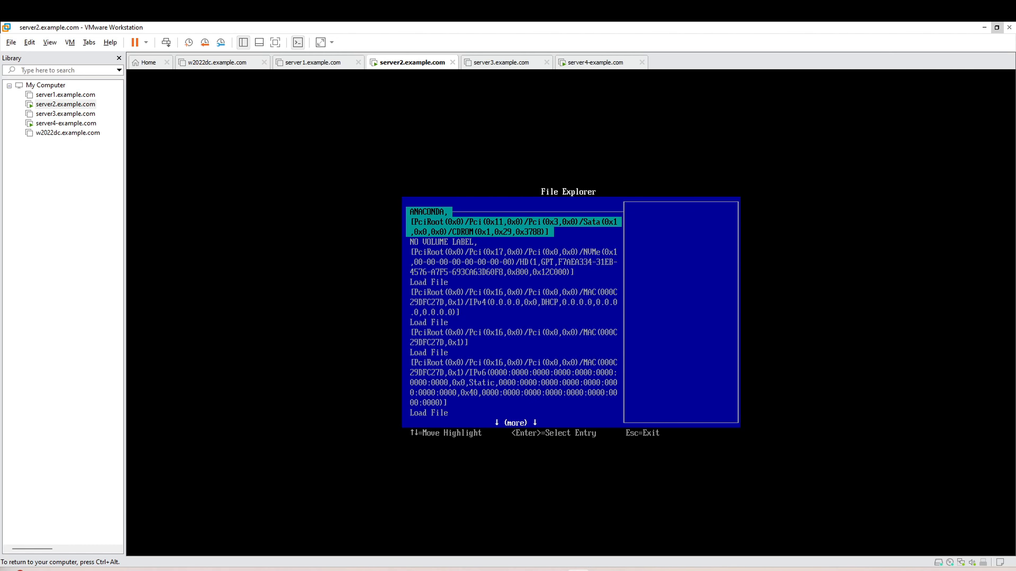
key("Escape")
- View the Boot from a file list through its final Load File entry and return to the Boot Manager
key("Down")
key("Down")
key("Down")
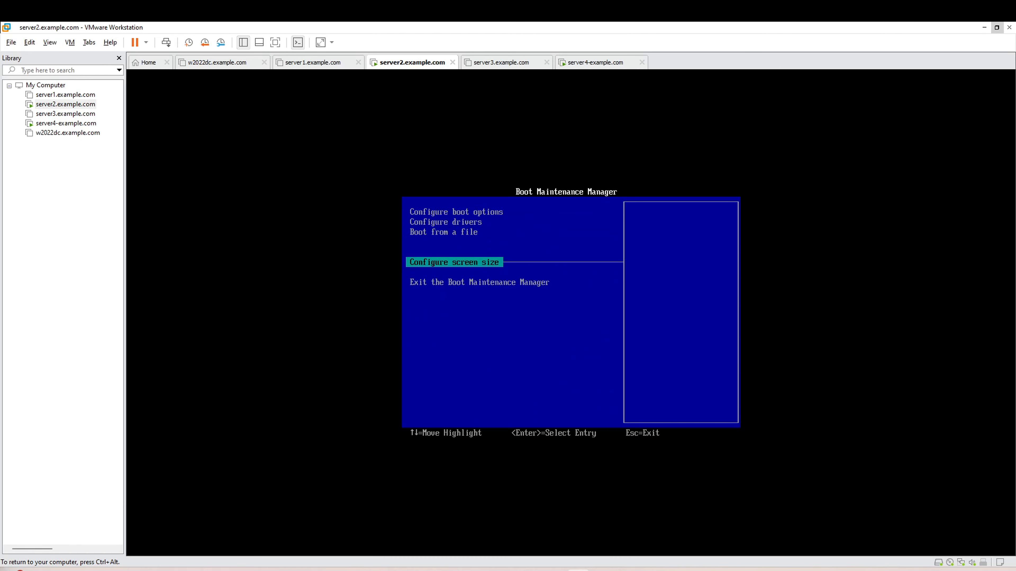
key("Up")
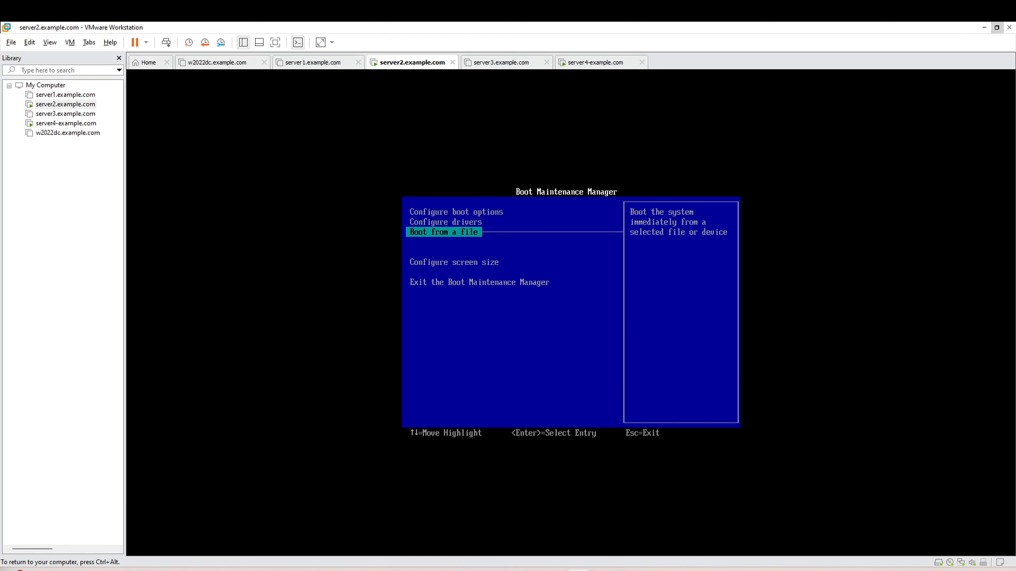
key("Return")
key("Down")
key("Down")
key("Down")
key("Down")
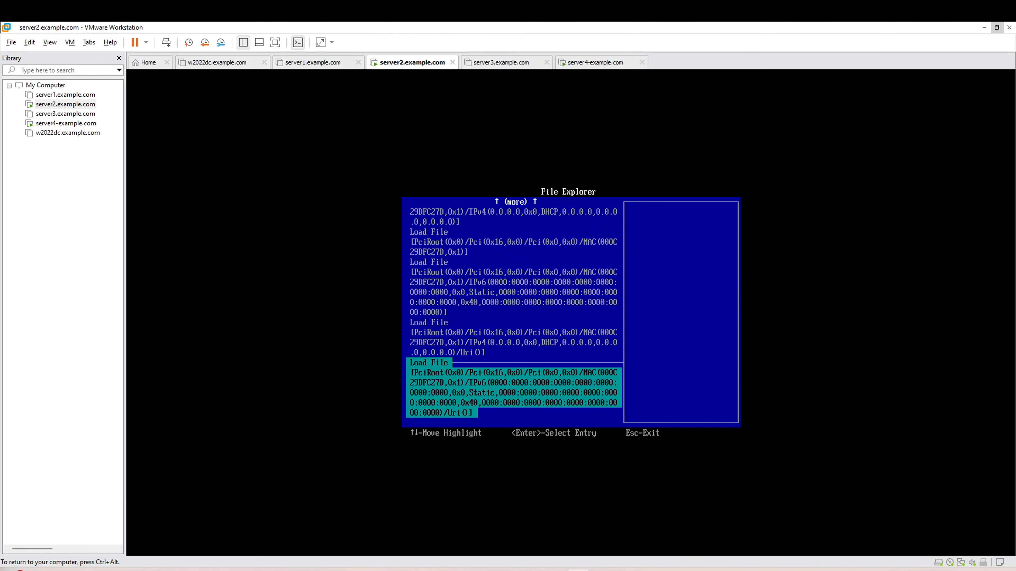
key("Escape")
key("Escape")
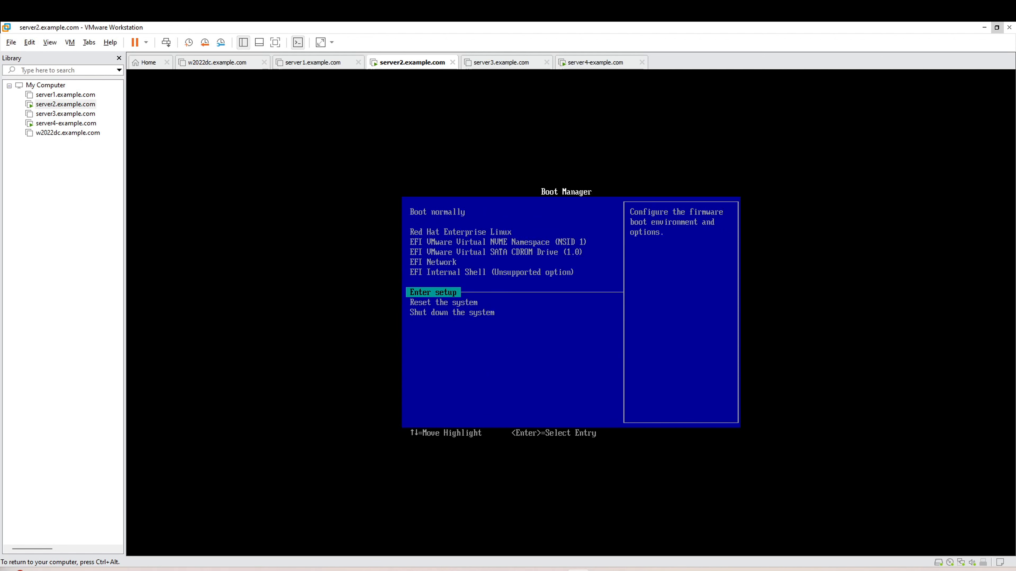
- Boot server2.example.com from the EFI VMware Virtual SATA CDROM Drive (1.0) entry
key("Up")
key("Up")
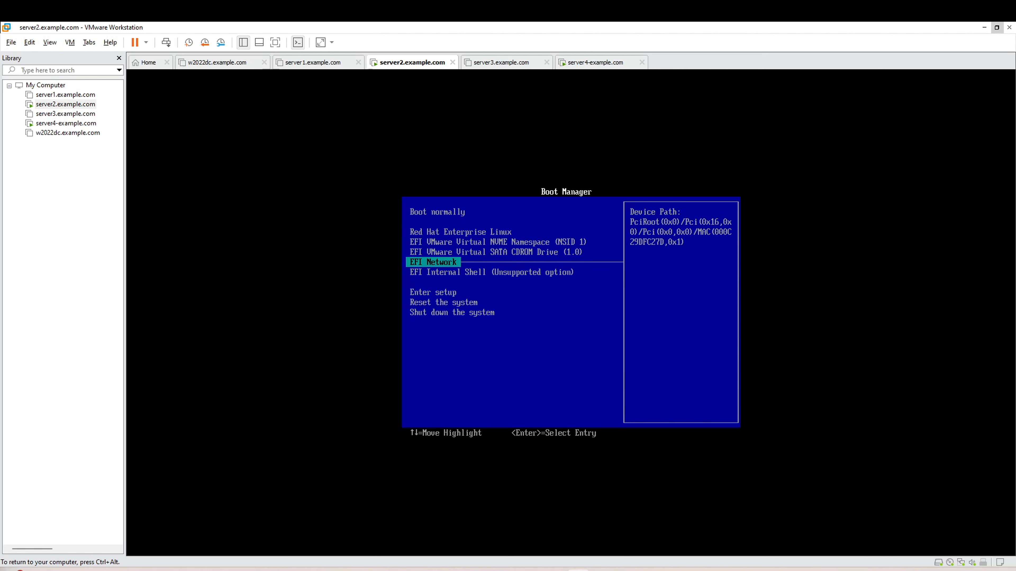
key("Up")
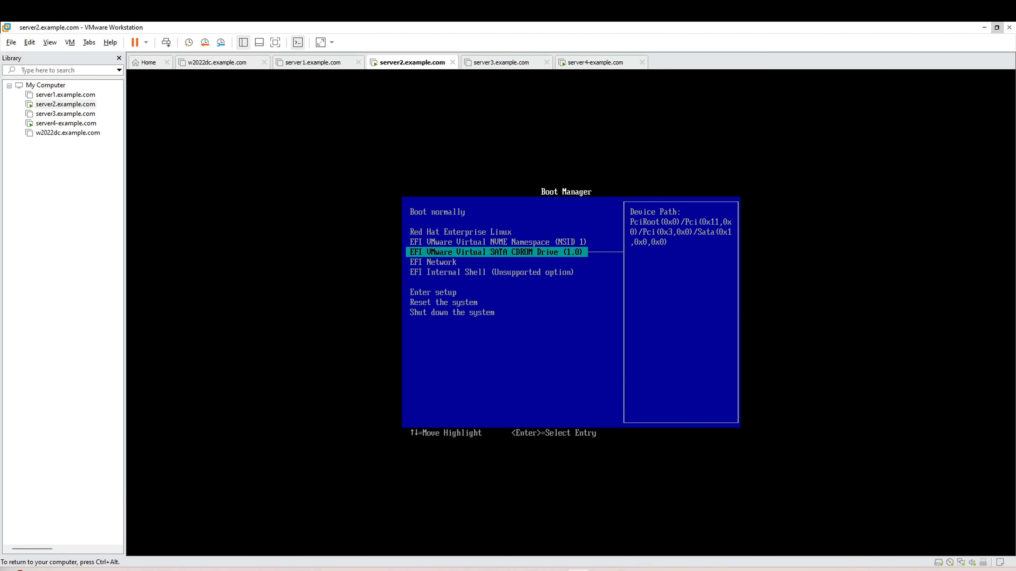
key("Up")
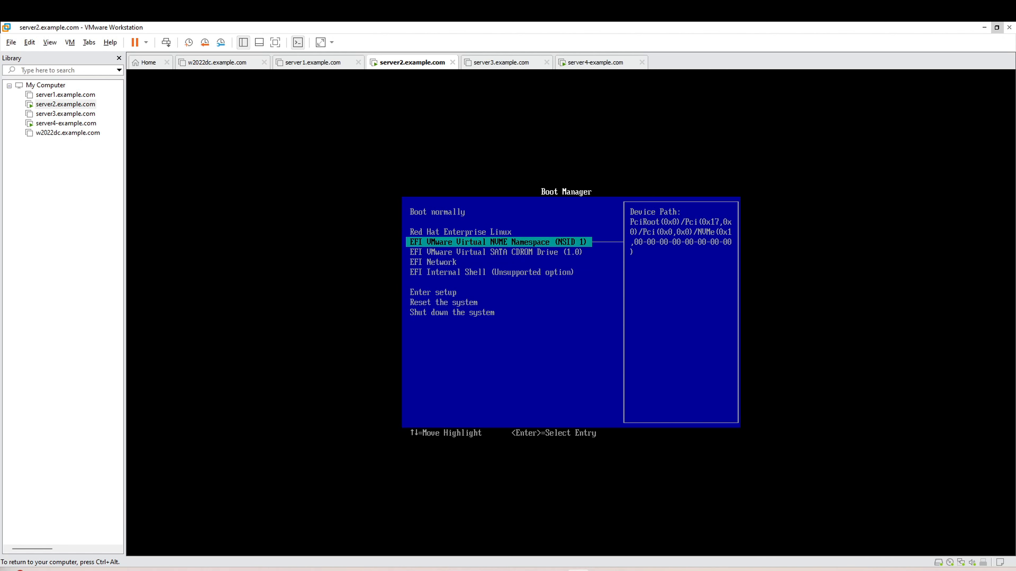
key("Down")
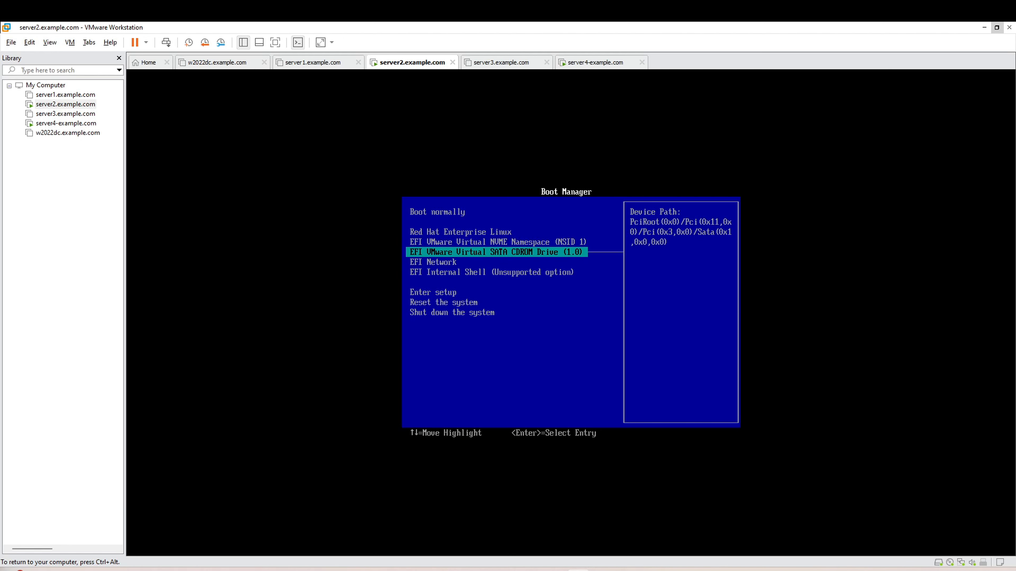
key("Return")
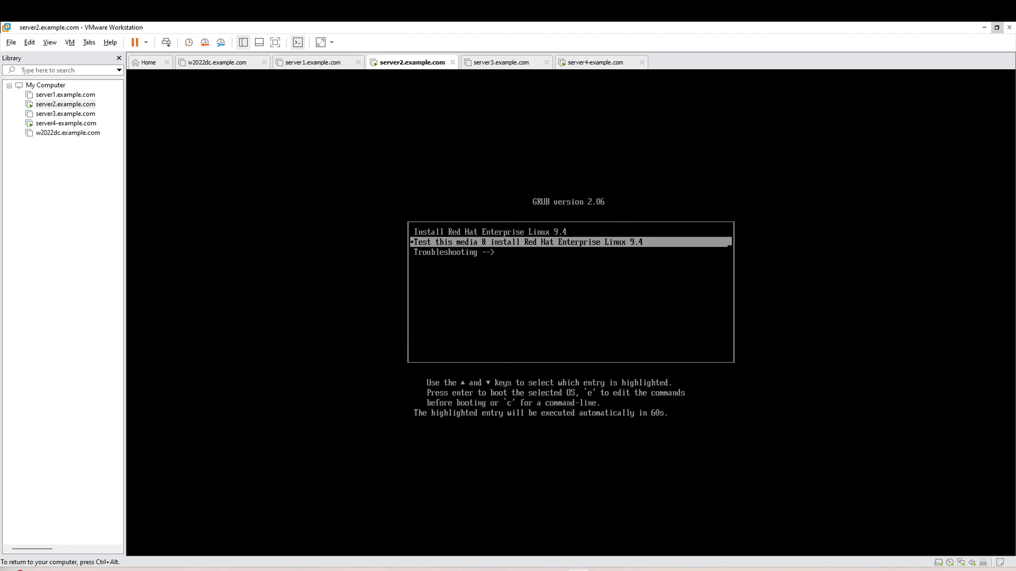
- Highlight Install Red Hat Enterprise Linux 9.4 in the GRUB menu
key("Down")
key("Up")
key("Up")
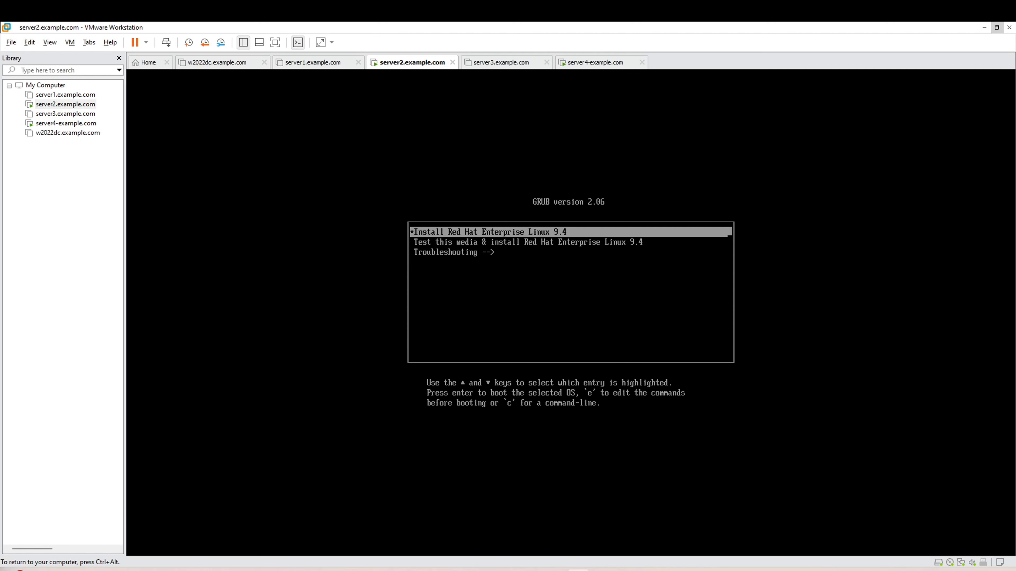
- Release input from server2.example.com, switch to server4-example.com and reset that virtual machine
key("ctrl+alt")
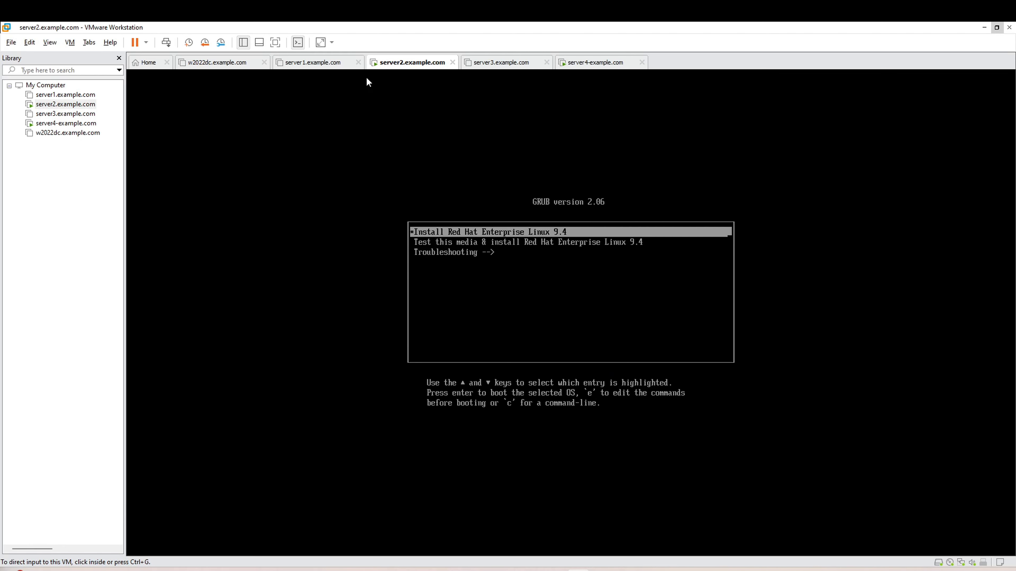
left_click(570, 65)
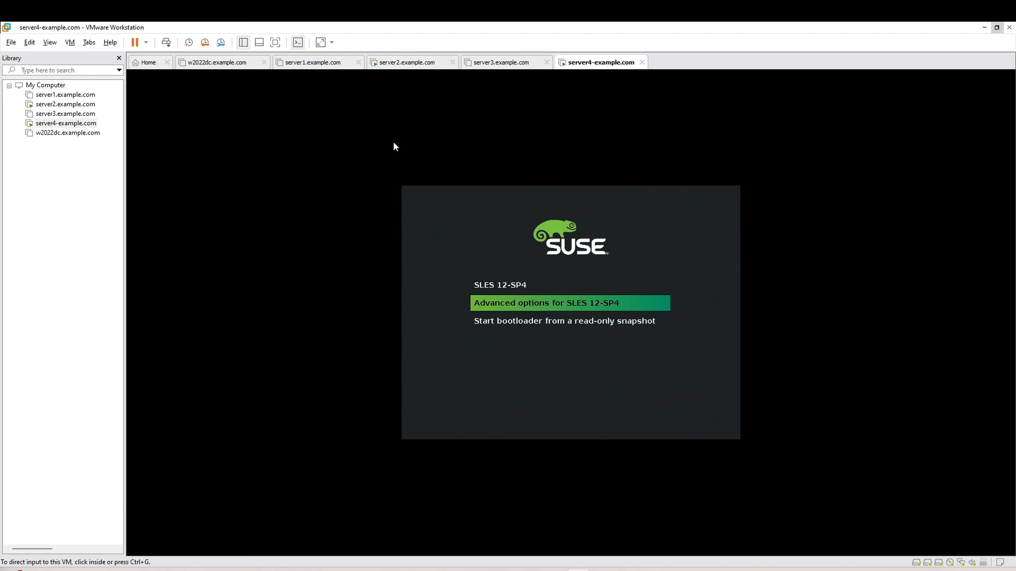
left_click(135, 43)
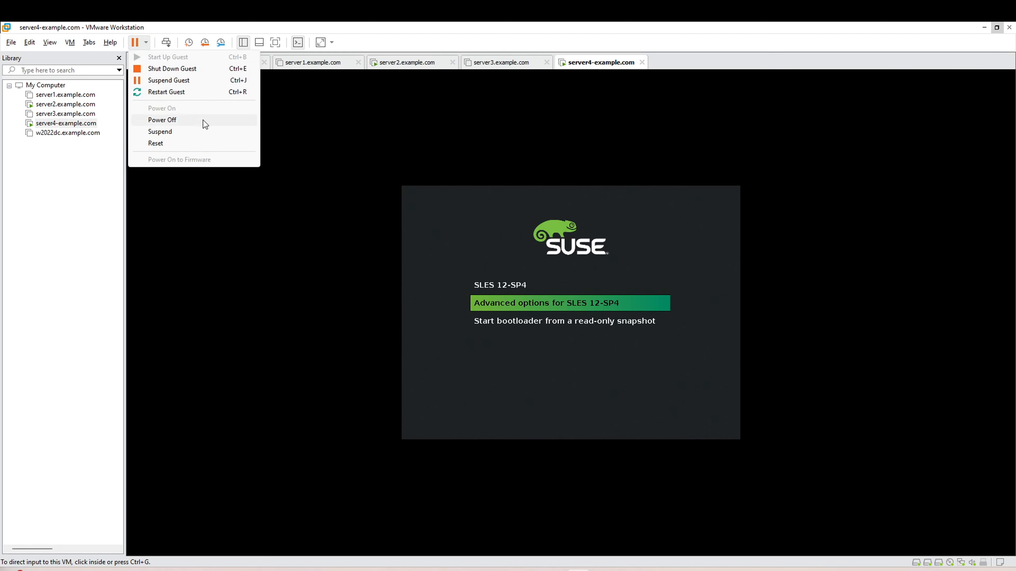
left_click(194, 146)
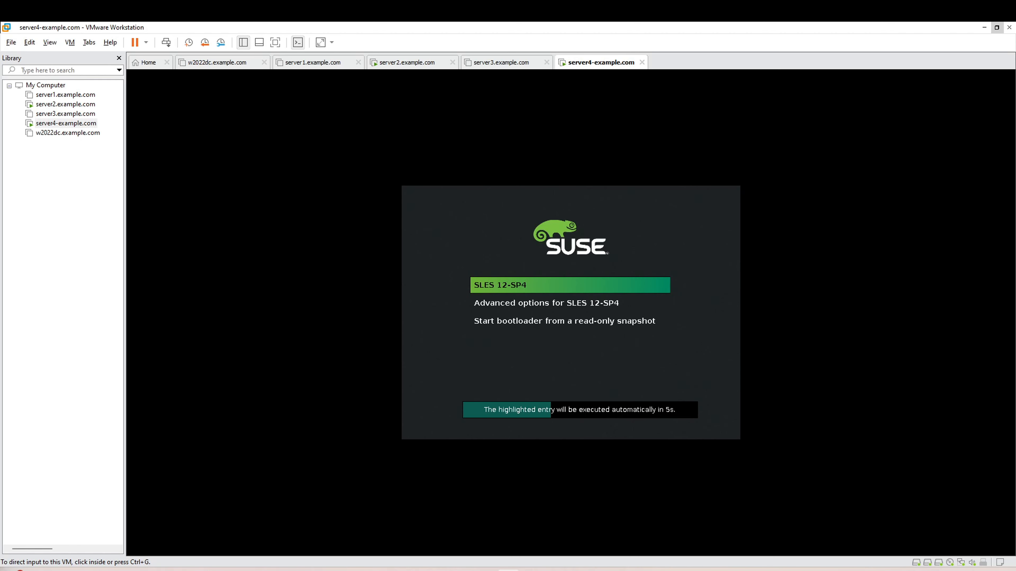
- Return to the server2.example.com console and direct input to its GRUB menu
left_click(407, 62)
left_click(578, 352)
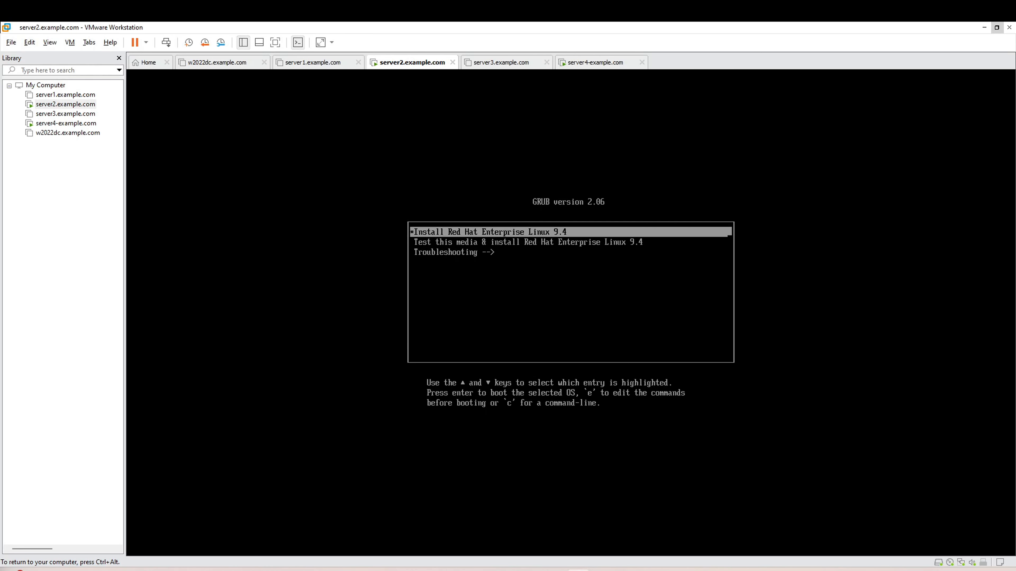